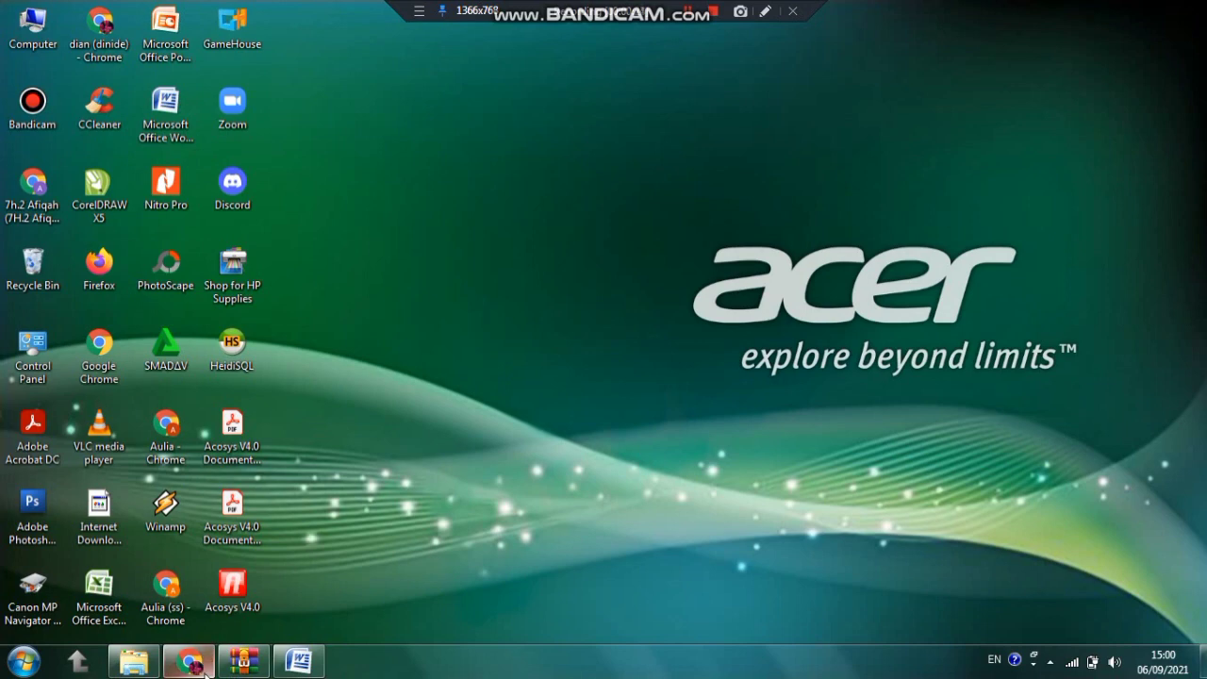
Launch Acosys V4.0 from its desktop shortcut
{"action": "double_click", "coordinate": [234, 586]}
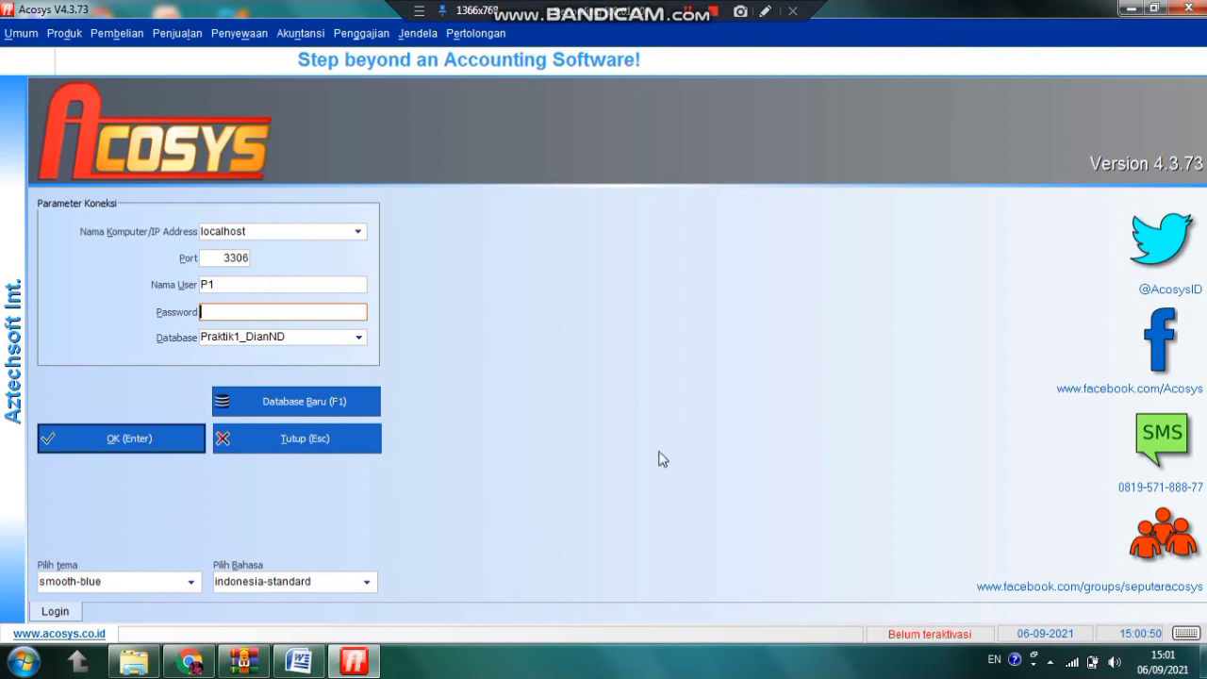
Start a new localhost database as user root, entering the server password and name kasus1_DianND
{"action": "left_click", "coordinate": [271, 401]}
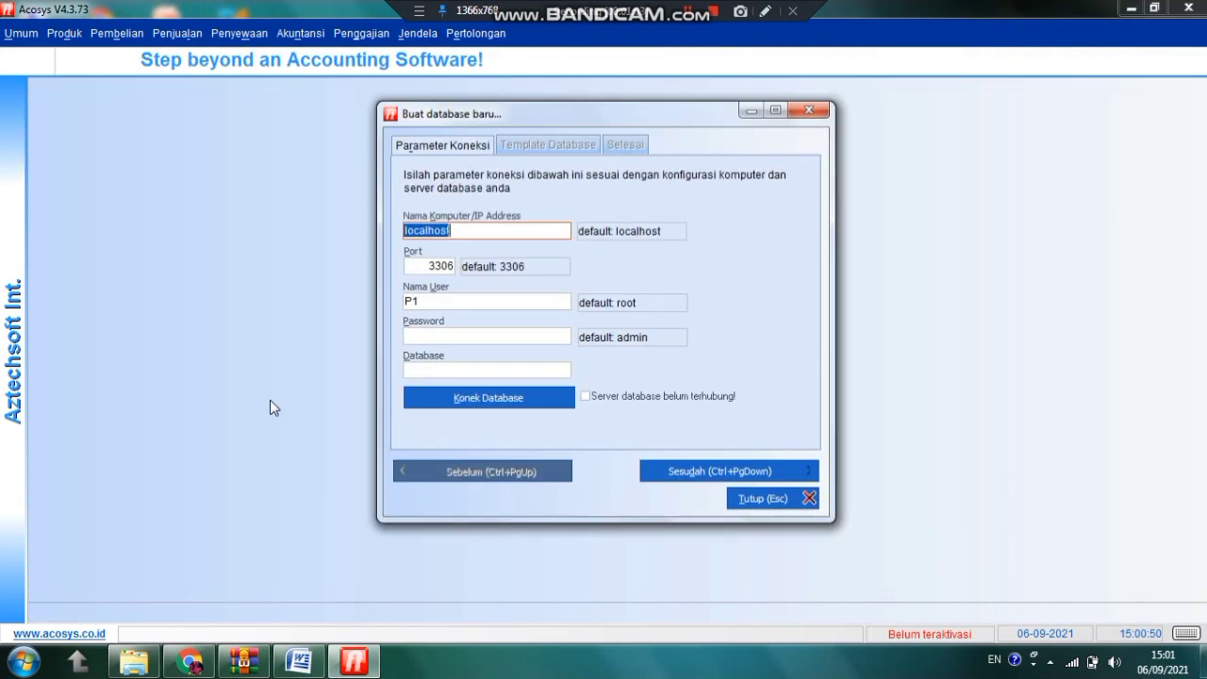
{"action": "double_click", "coordinate": [472, 304]}
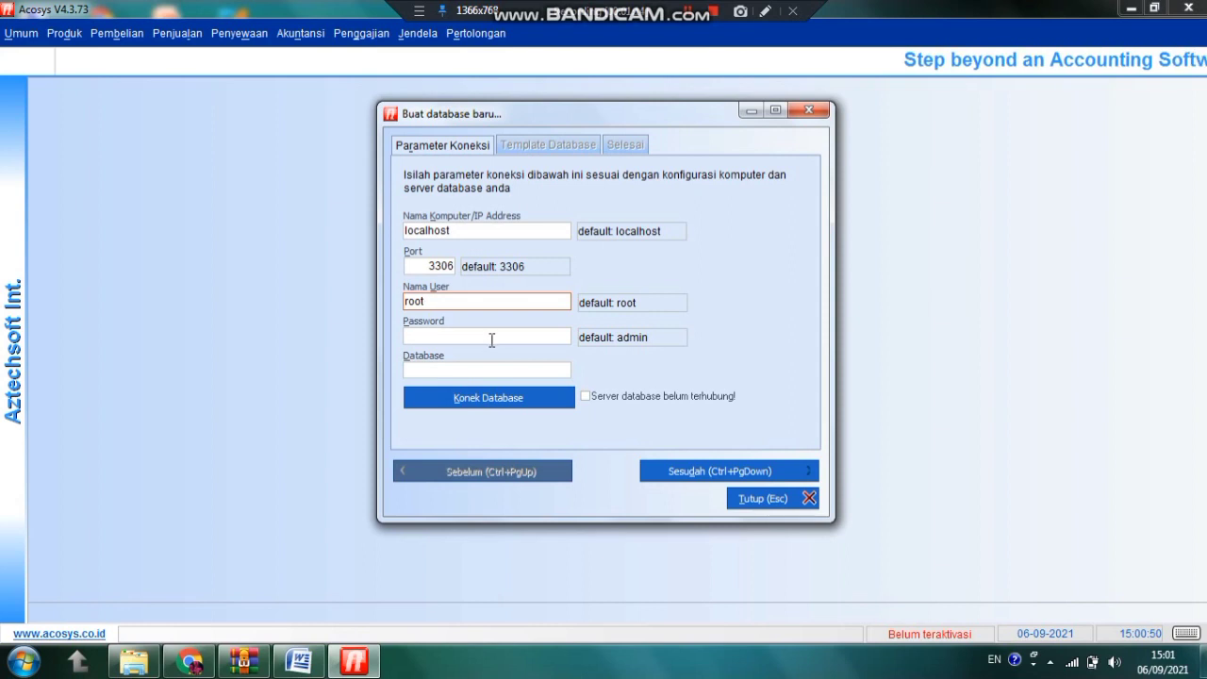
{"action": "left_click", "coordinate": [491, 339]}
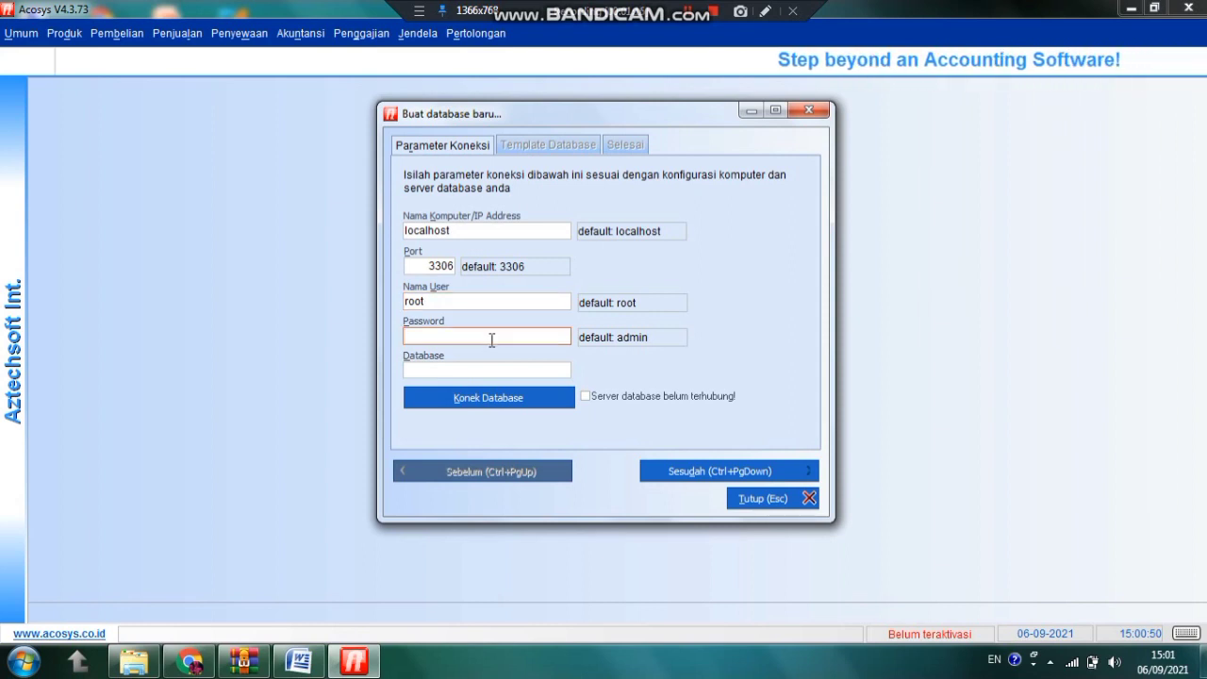
{"action": "type", "text": "**"}
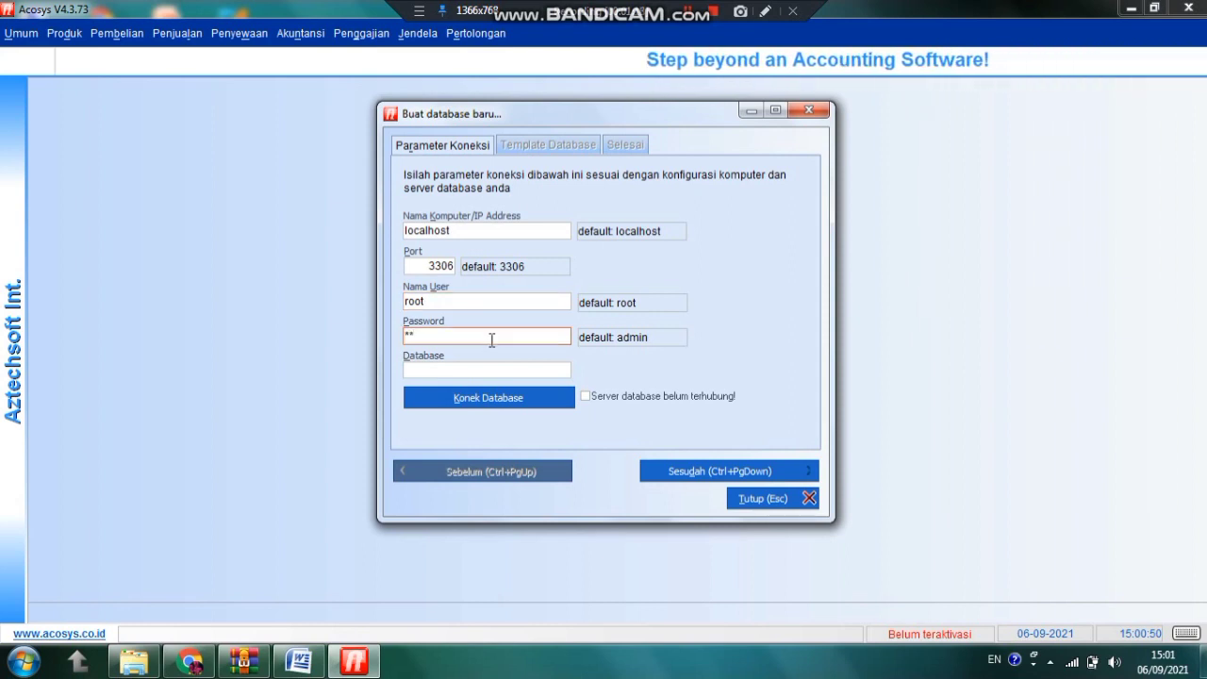
{"action": "type", "text": "min"}
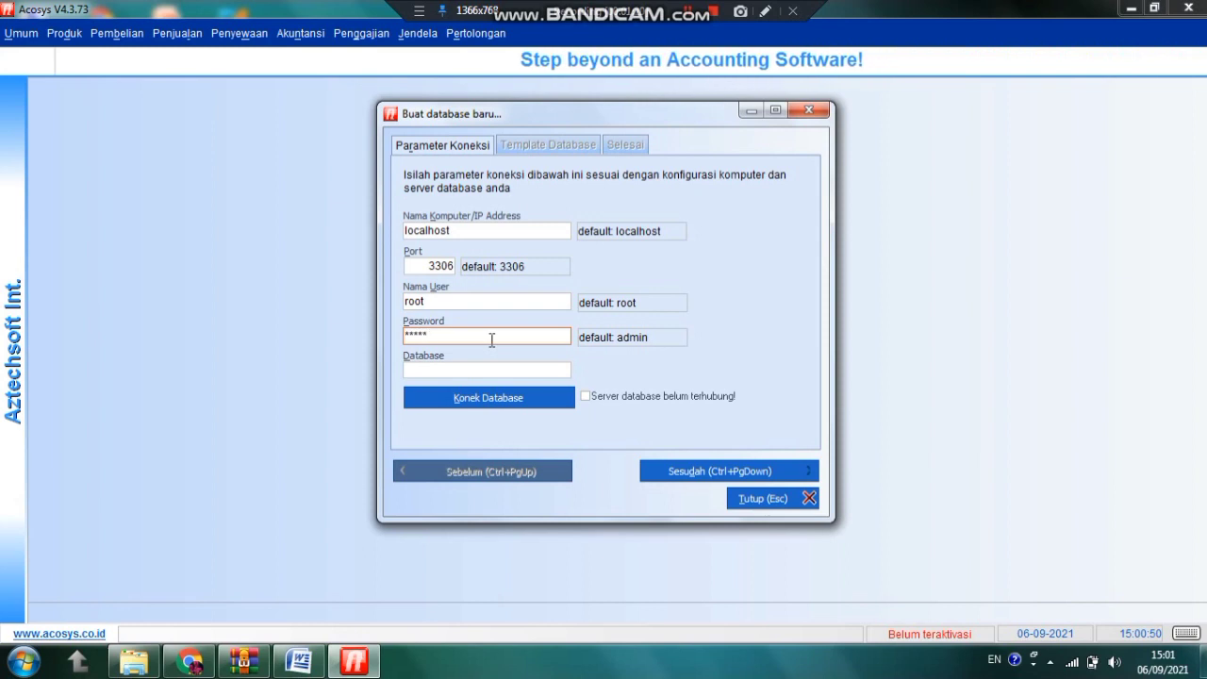
{"action": "left_click", "coordinate": [463, 370]}
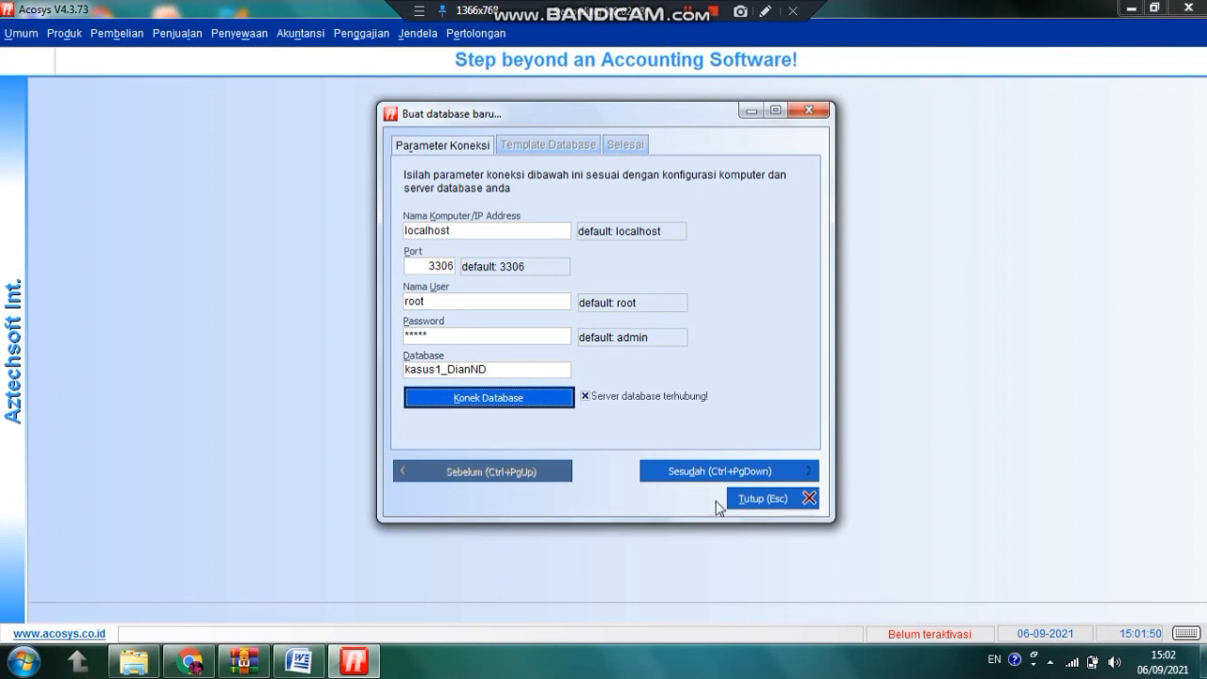
Choose the retail-standard.sql template and advance to the final setup step
{"action": "left_click", "coordinate": [699, 473]}
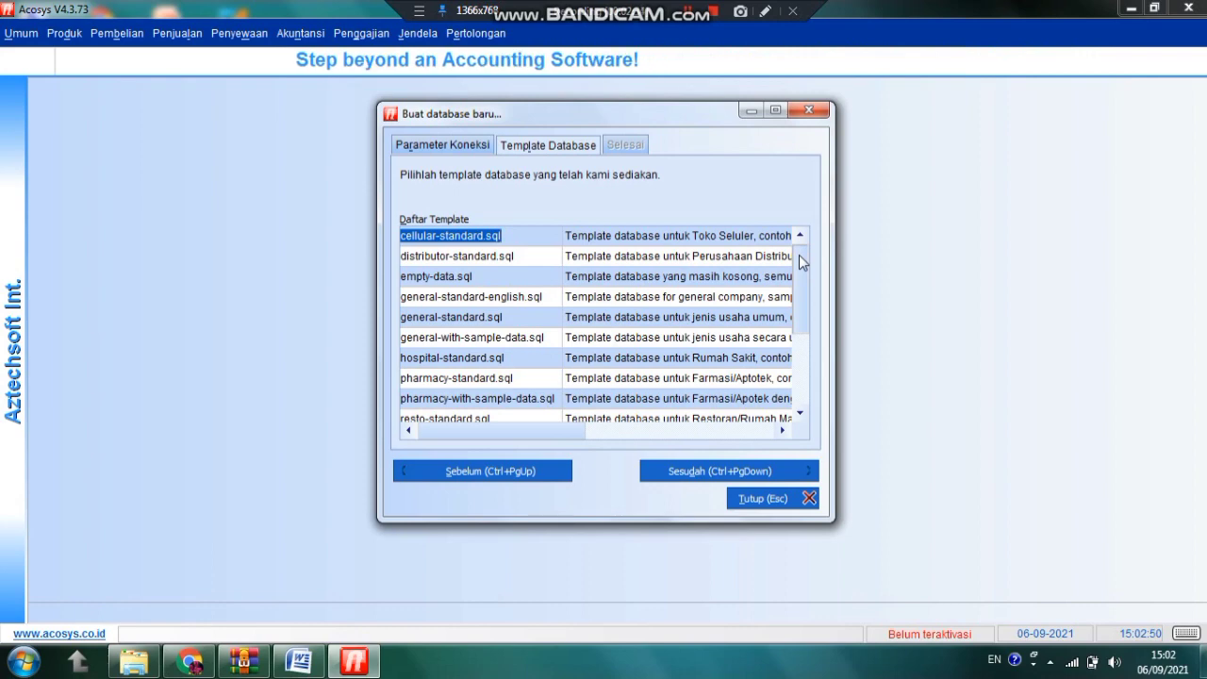
{"action": "left_click_drag", "start_coordinate": [798, 254], "coordinate": [791, 333]}
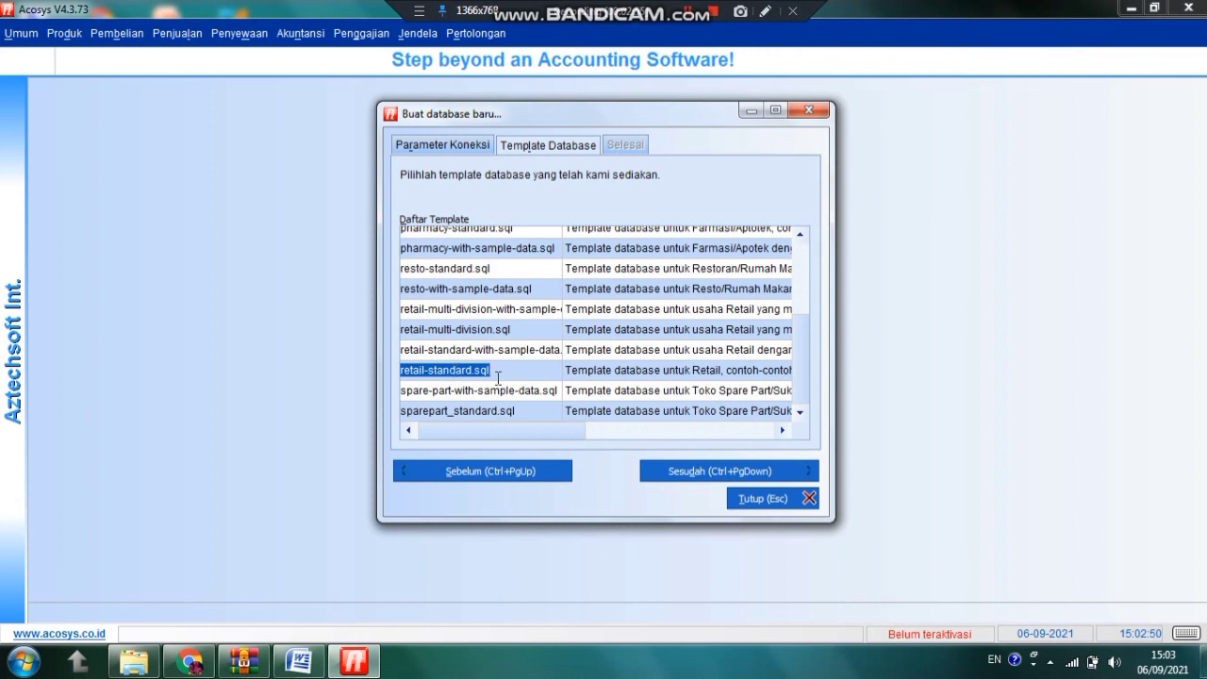
{"action": "left_click", "coordinate": [683, 474]}
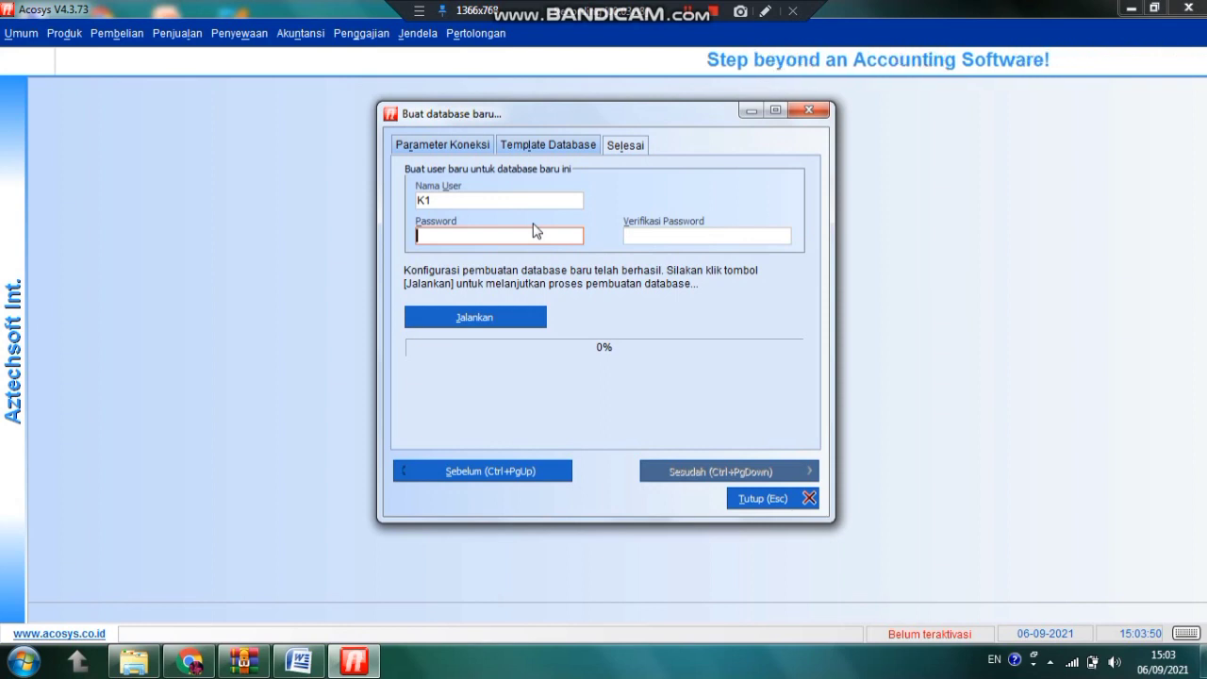
Set and verify the password for database user K1, then run the database creation
{"action": "type", "text": "****"}
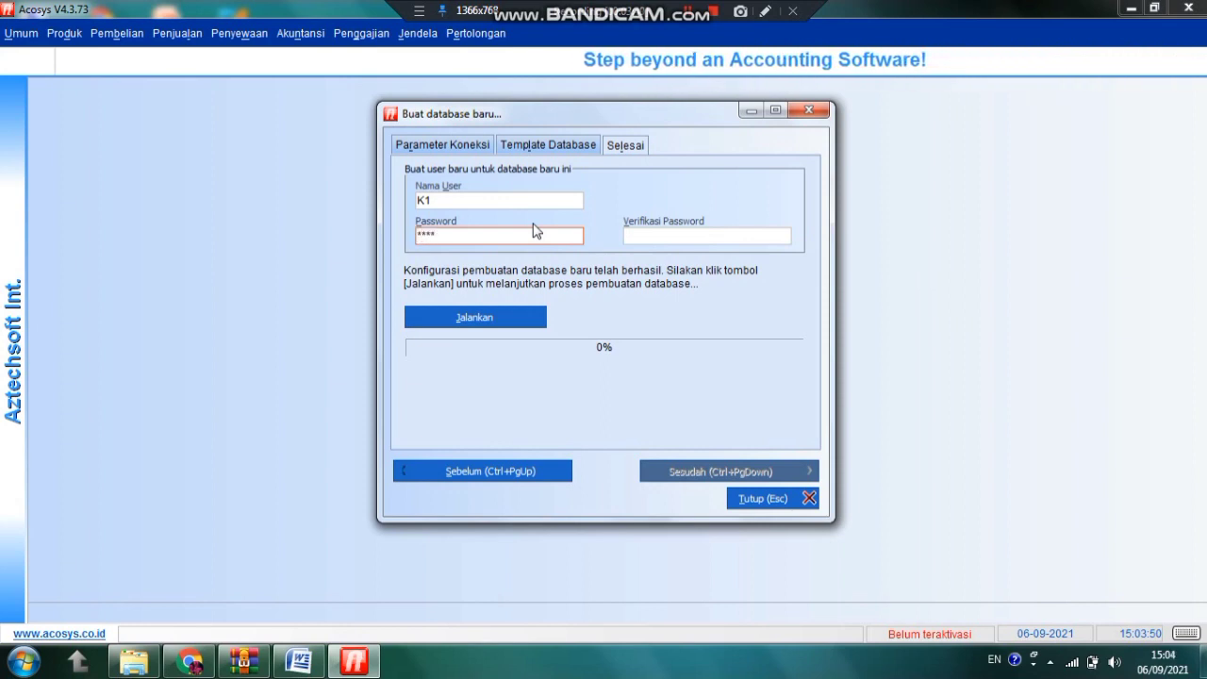
{"action": "type", "text": "***"}
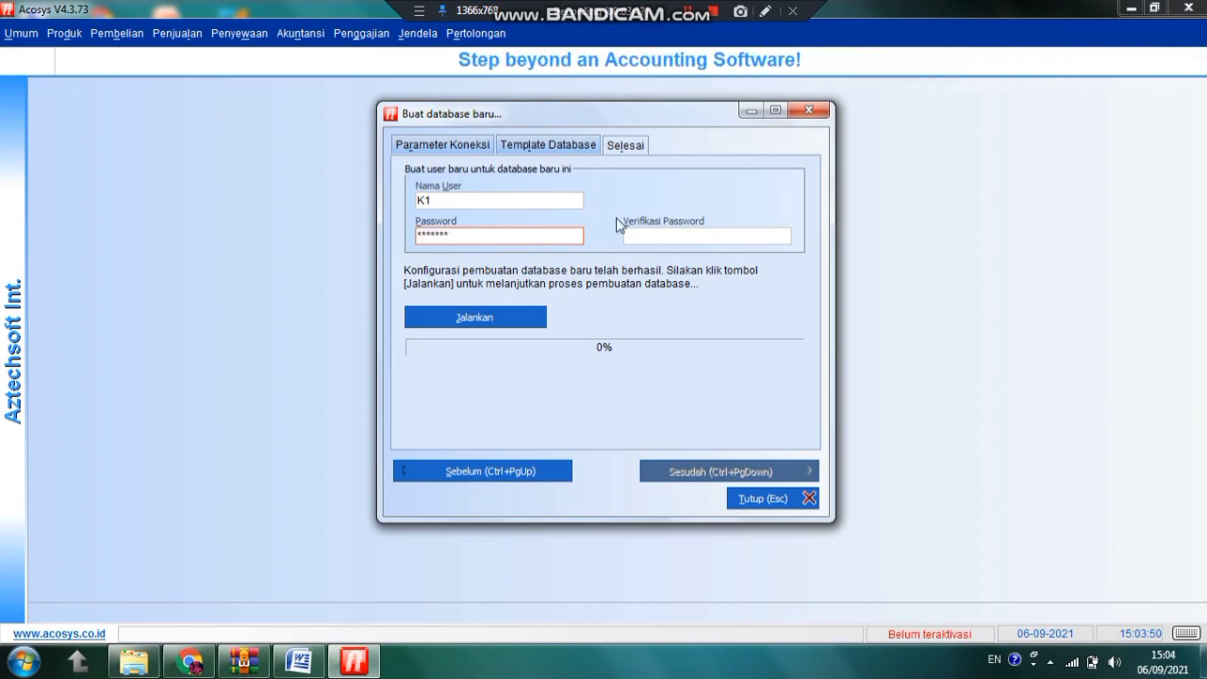
{"action": "left_click", "coordinate": [640, 239]}
{"action": "type", "text": "*"}
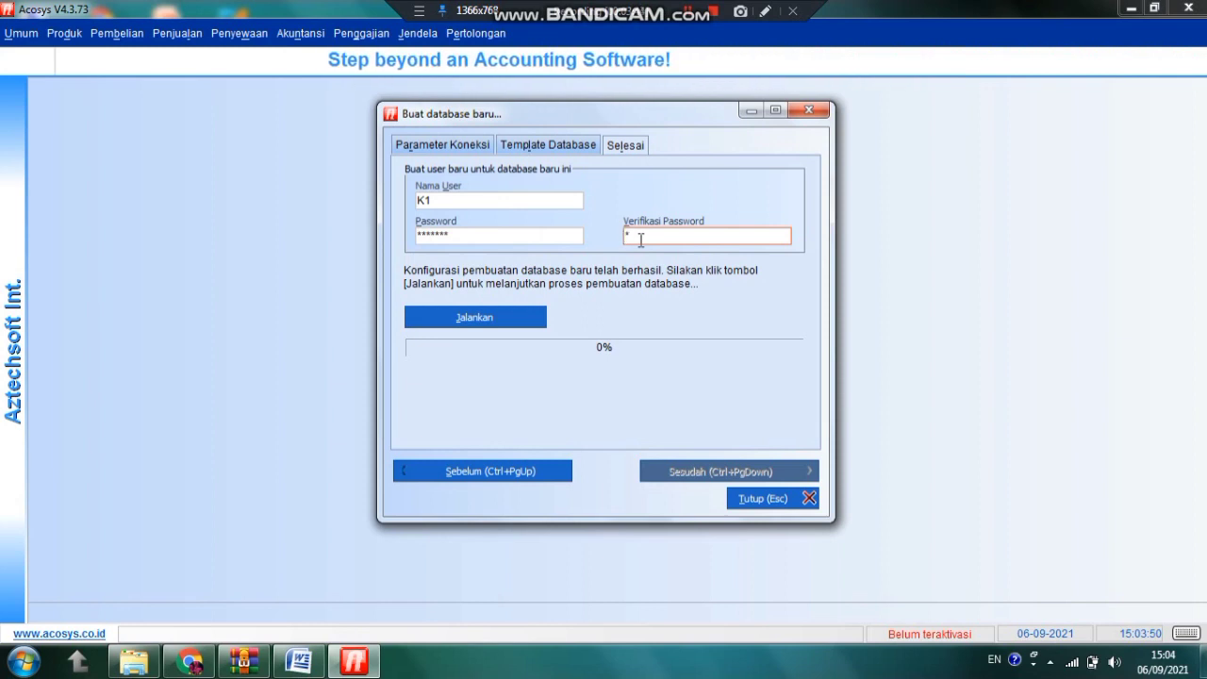
{"action": "type", "text": "******"}
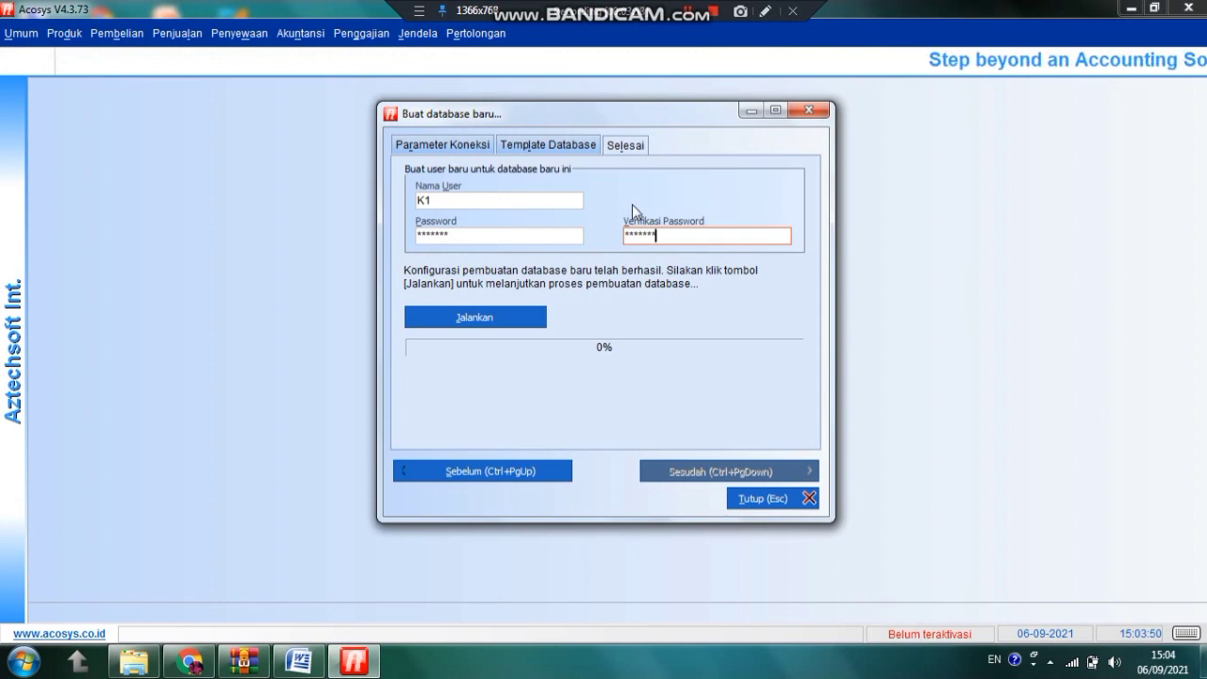
{"action": "left_click", "coordinate": [451, 322]}
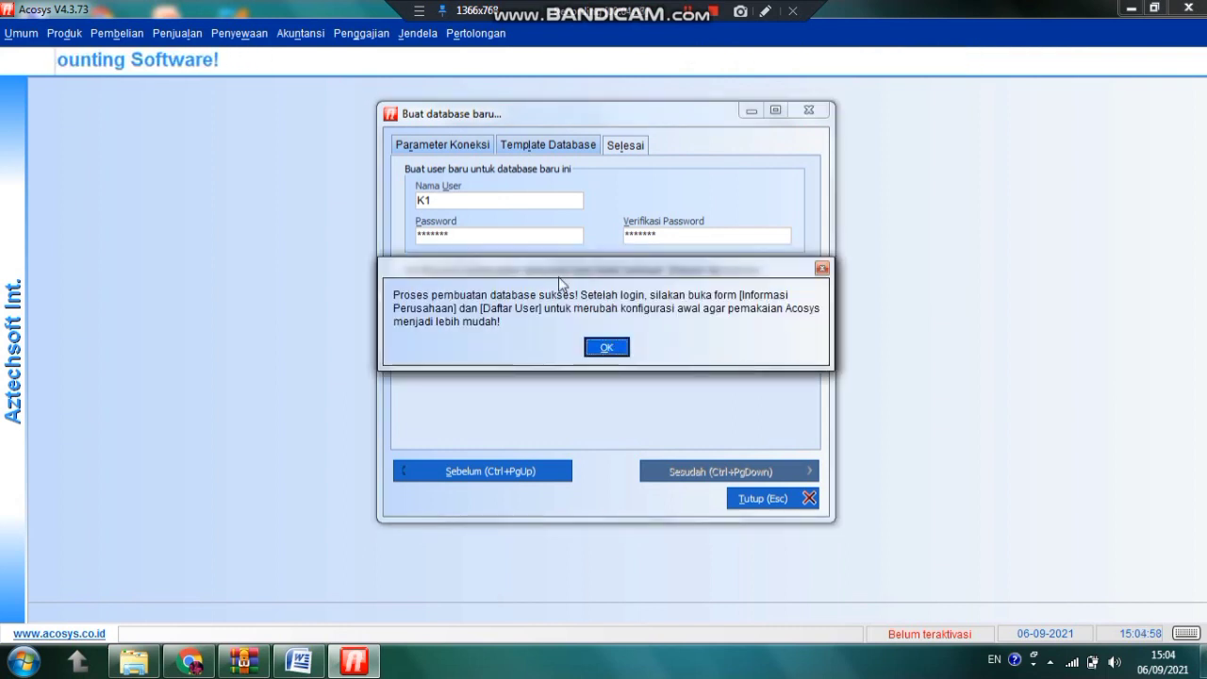
{"action": "left_click", "coordinate": [605, 347]}
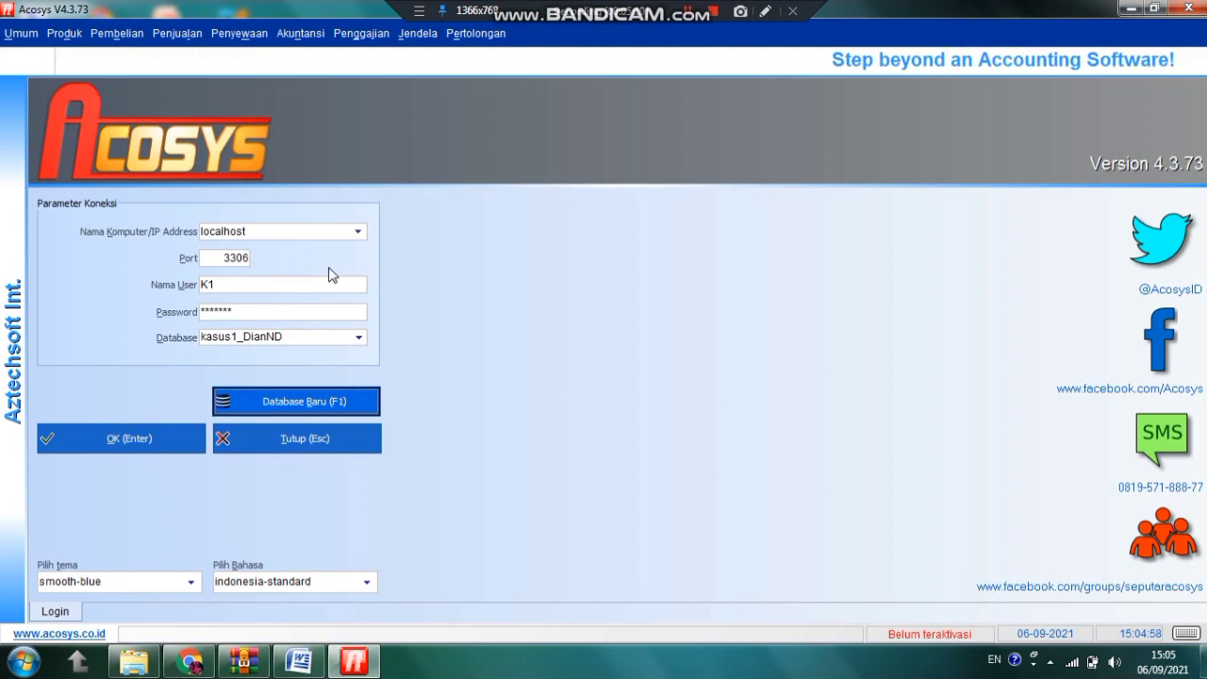
Log in as K1, decline full-version activation, and go to Umum > Informasi Perusahaan
{"action": "left_click", "coordinate": [92, 440]}
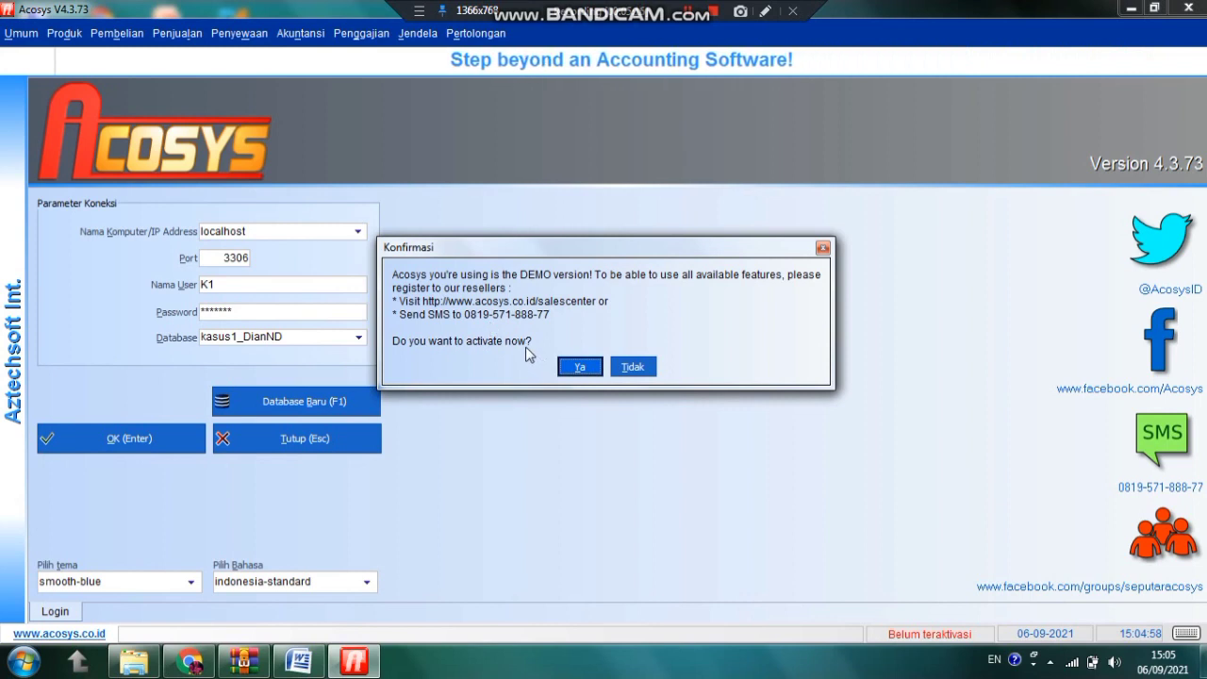
{"action": "left_click", "coordinate": [631, 367]}
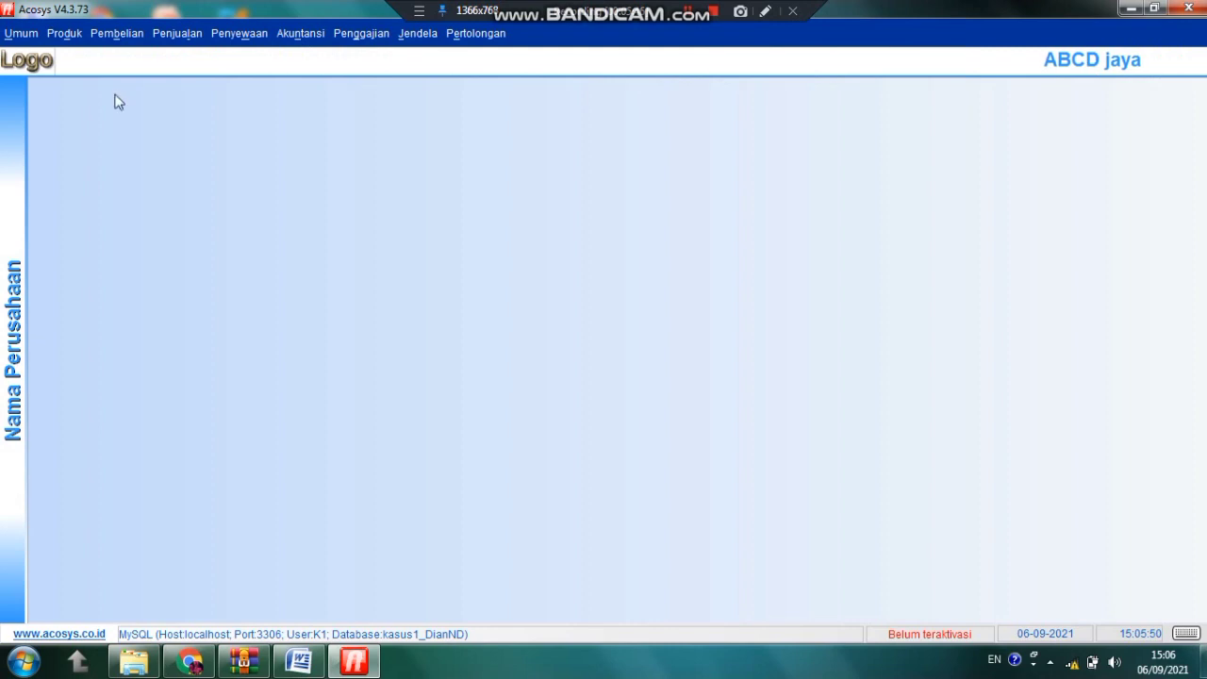
{"action": "left_click", "coordinate": [9, 34]}
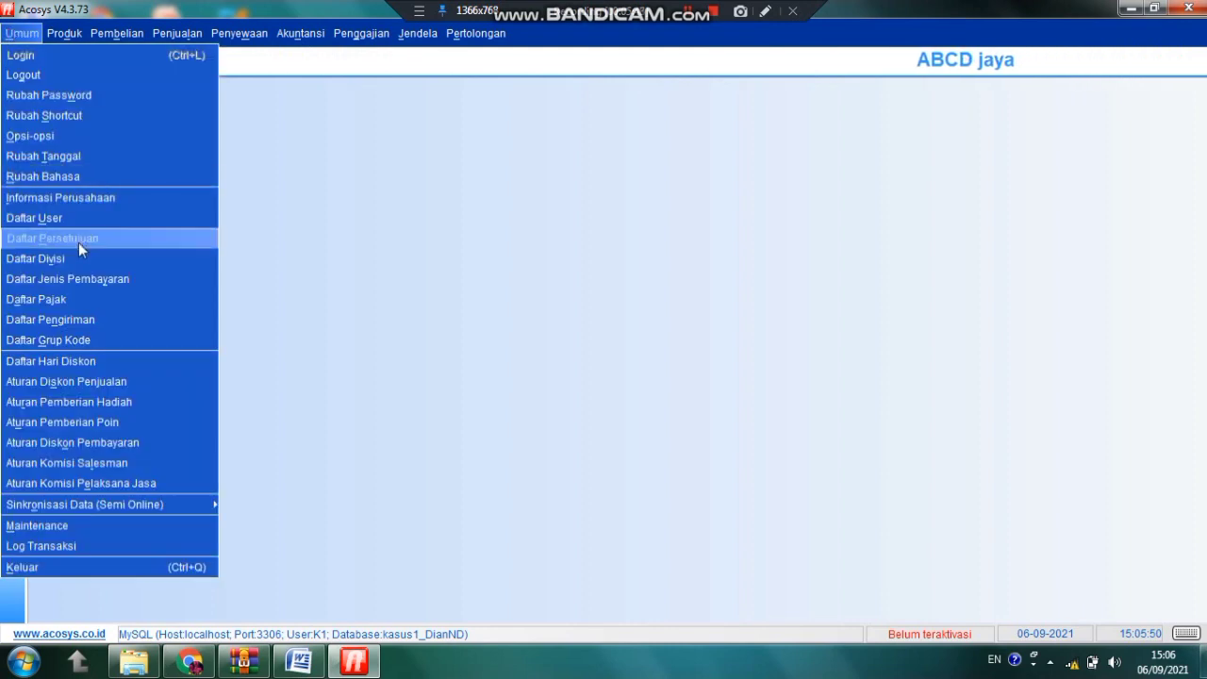
{"action": "left_click", "coordinate": [60, 195]}
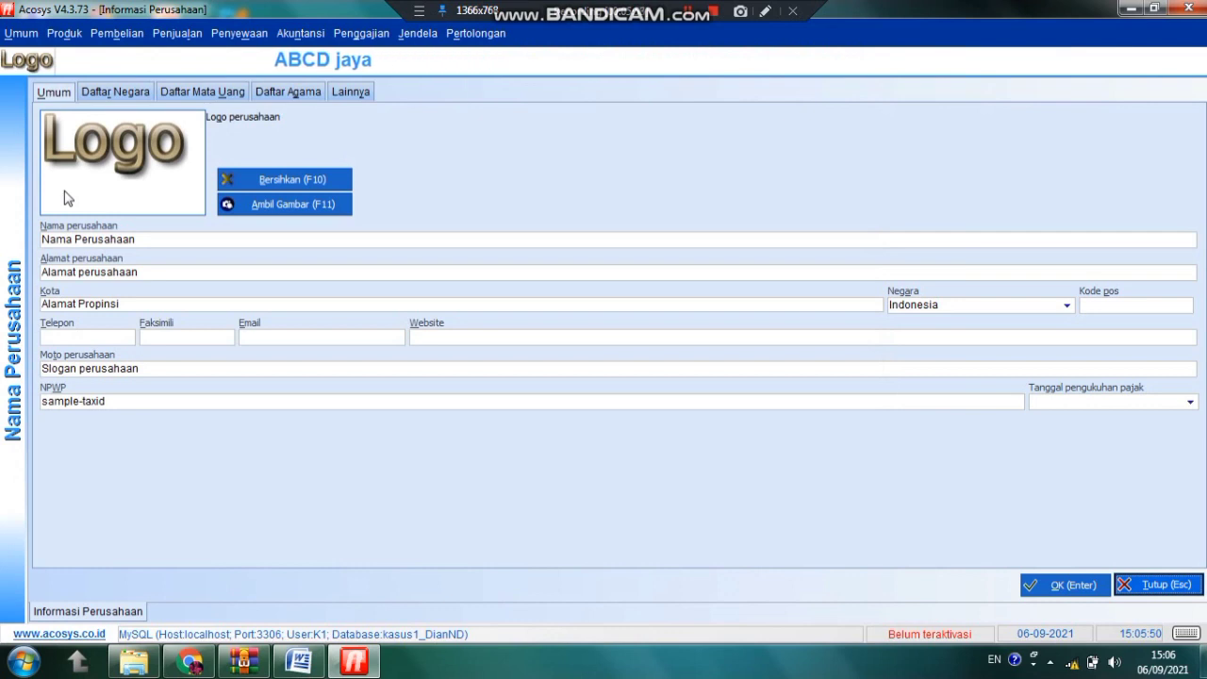
Enter company name Toko ABCD and address Bandar Lampung
{"action": "left_click", "coordinate": [148, 243]}
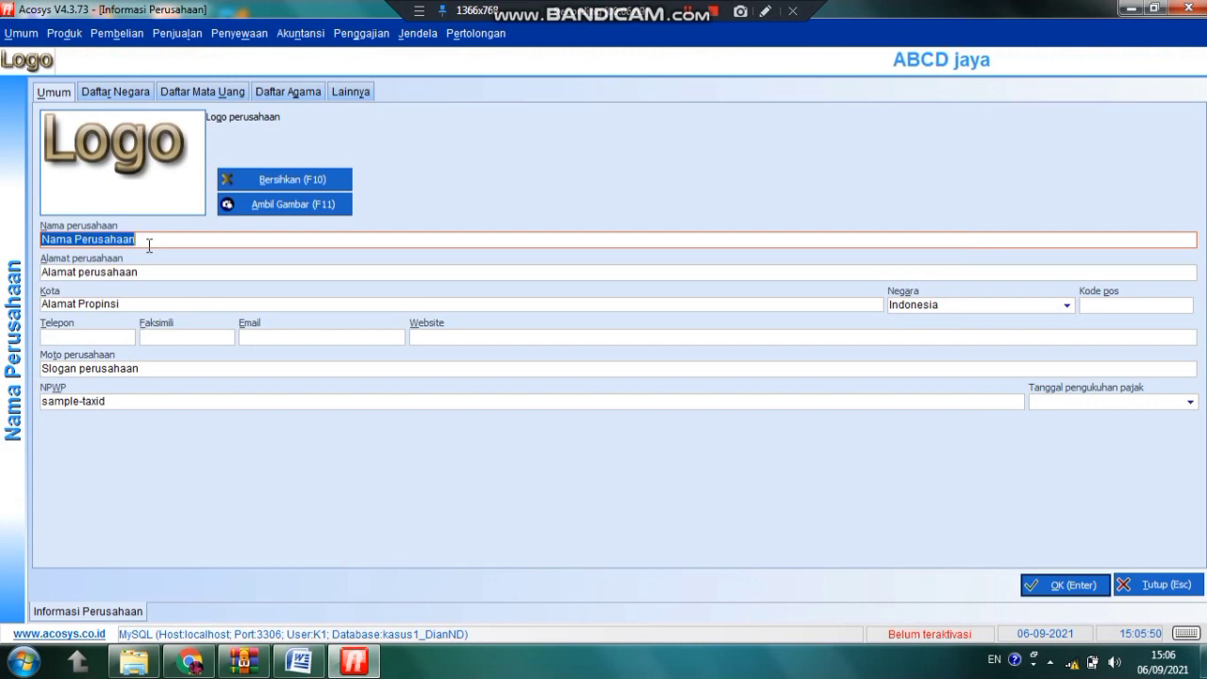
{"action": "type", "text": "To"}
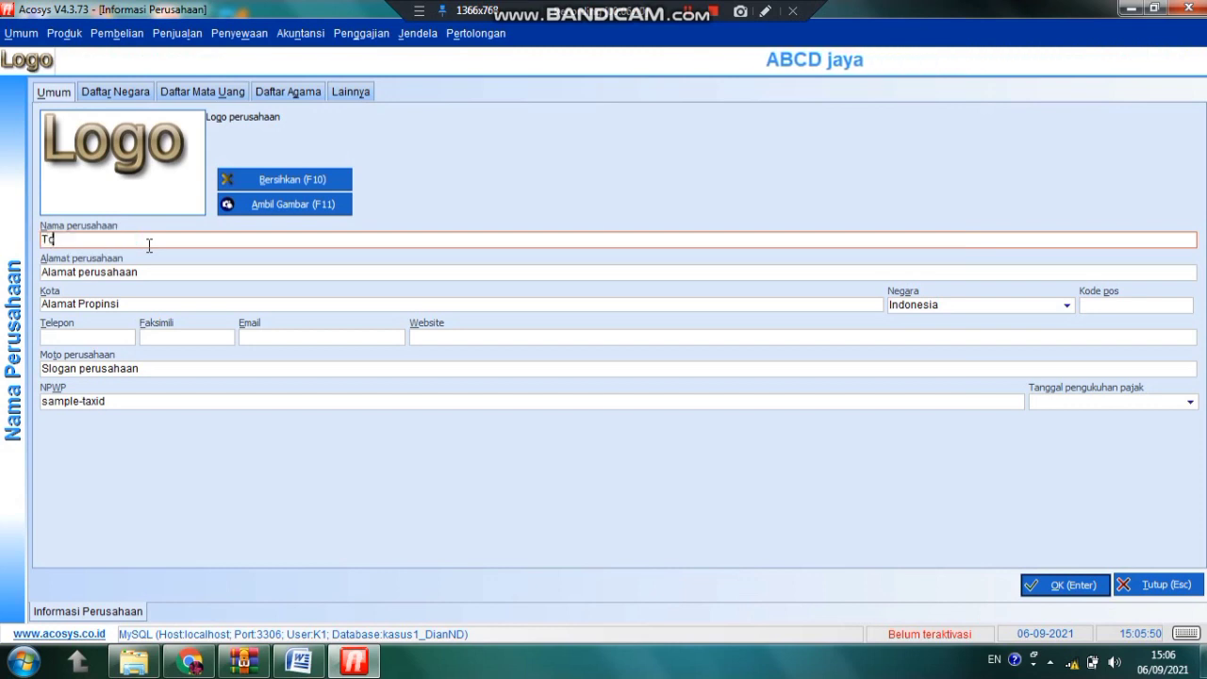
{"action": "type", "text": "ko ABCD"}
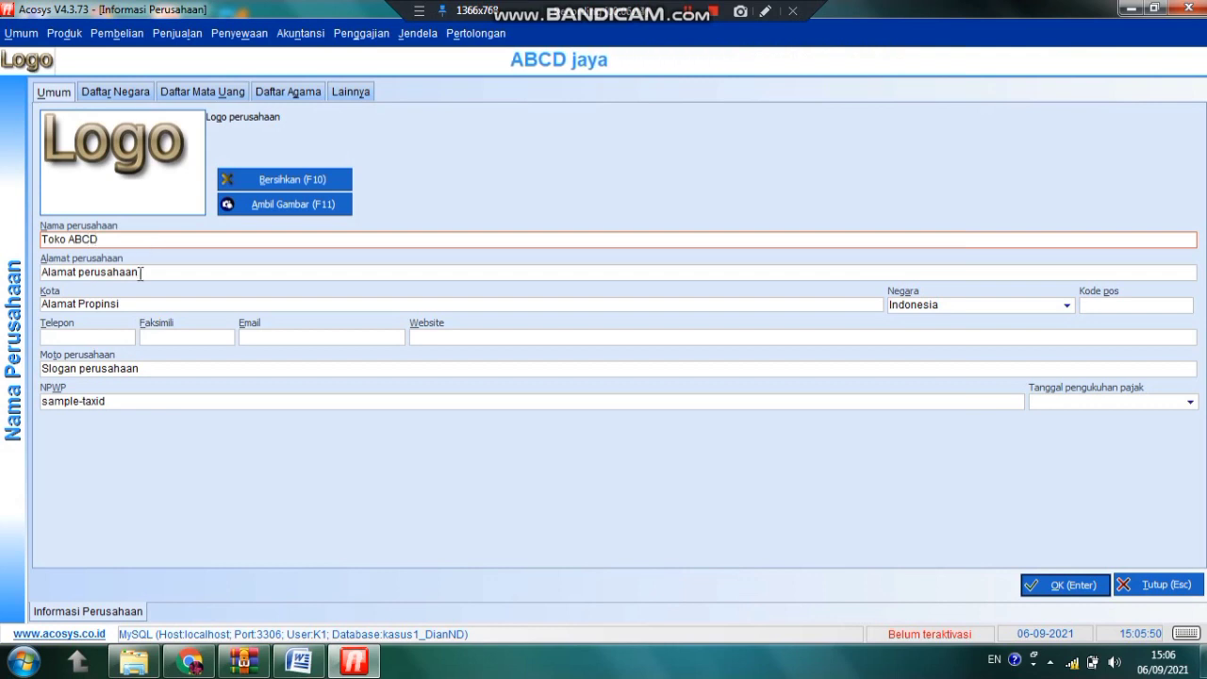
{"action": "left_click", "coordinate": [141, 271]}
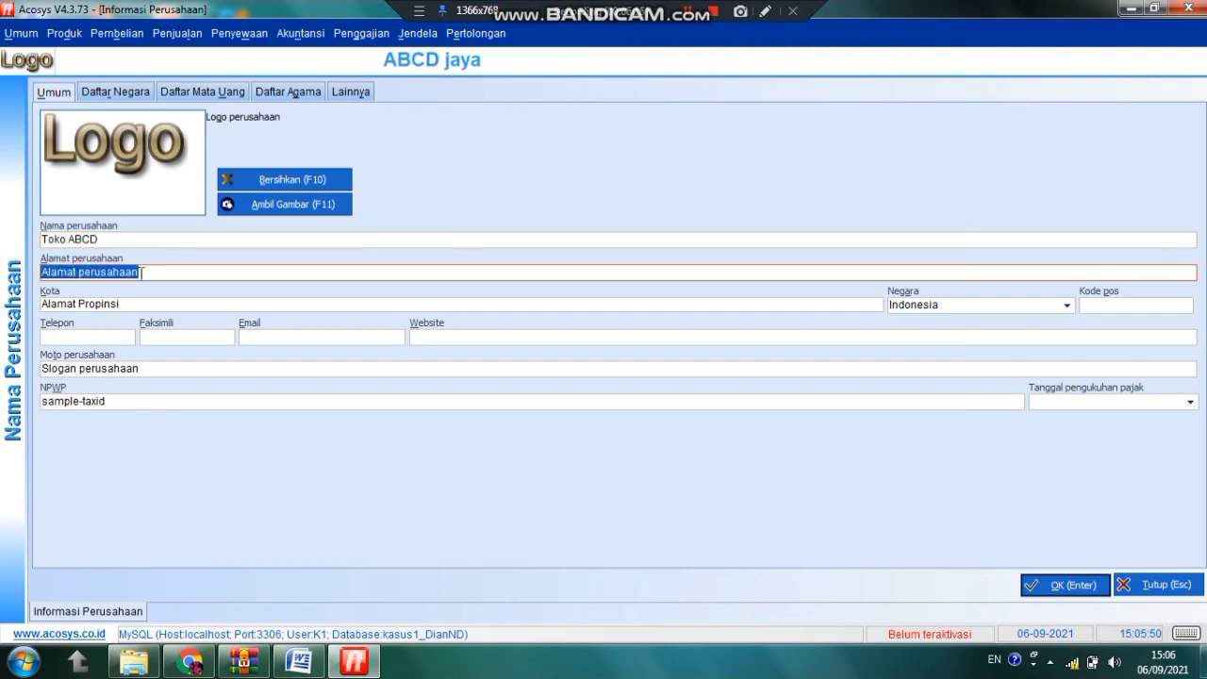
{"action": "type", "text": "Banar"}
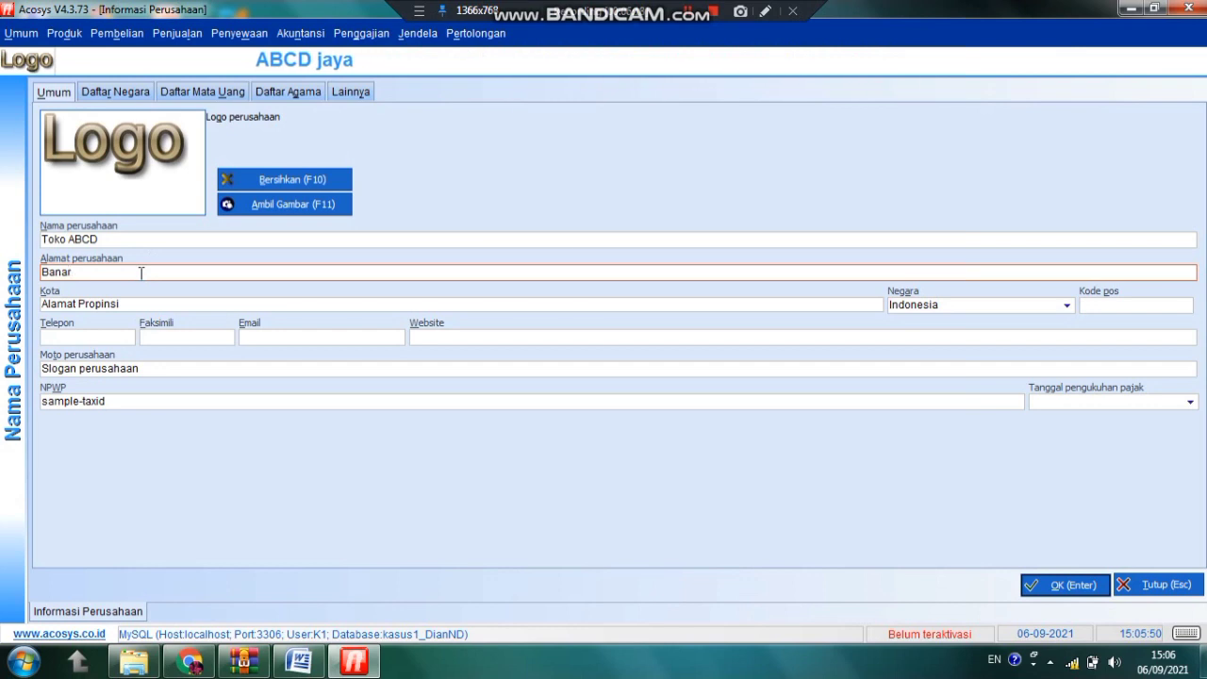
{"action": "type", "text": "=="}
{"action": "key", "text": "BackSpace"}
{"action": "key", "text": "BackSpace"}
{"action": "key", "text": "BackSpace"}
{"action": "key", "text": "BackSpace"}
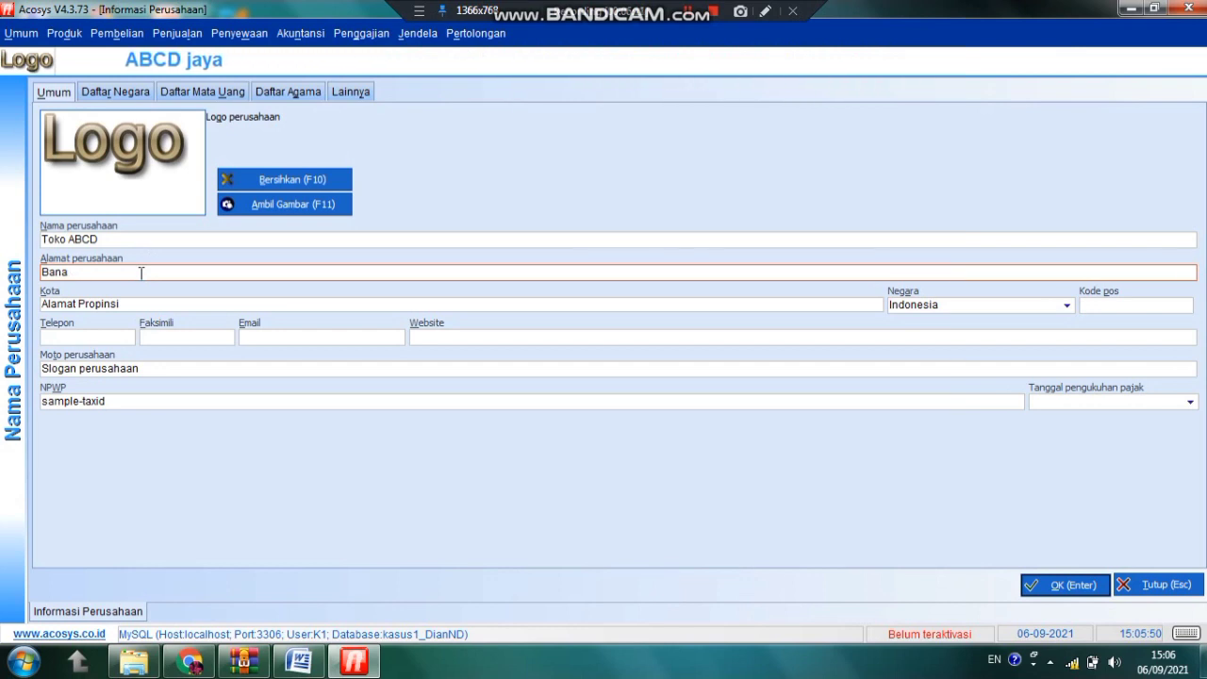
{"action": "type", "text": "dar Lampung"}
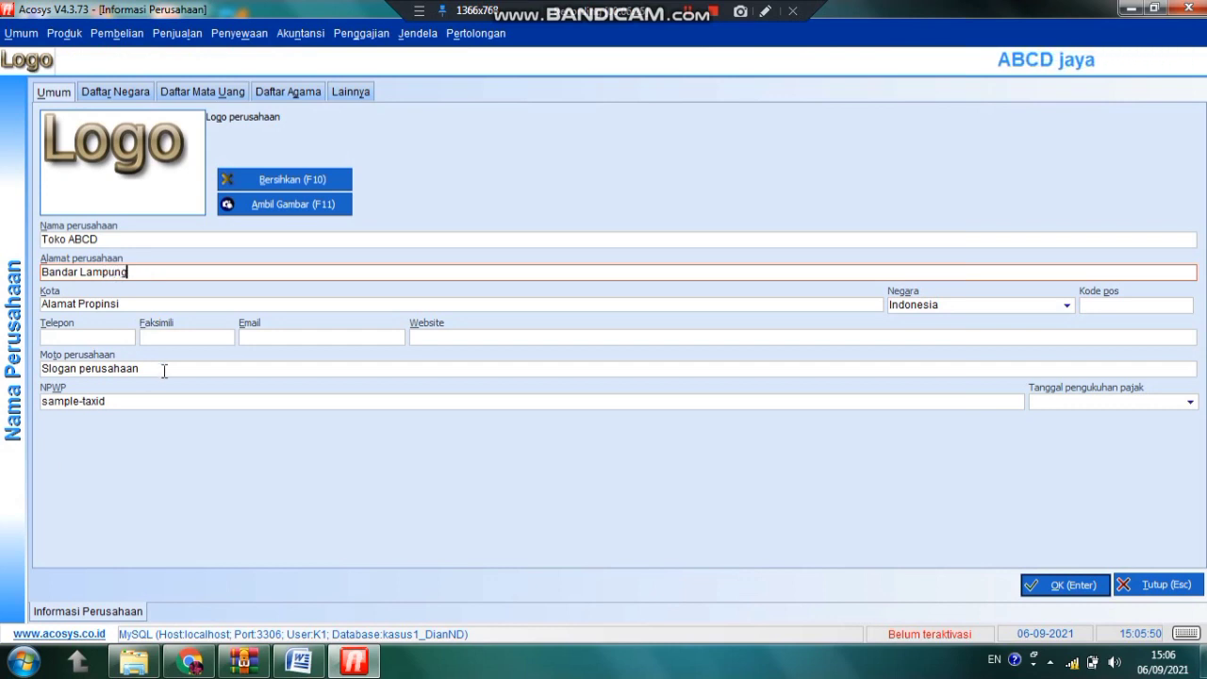
Set the motto to 'ABCD Tangguh ABCD Tumbuh' and save the company information
{"action": "left_click", "coordinate": [164, 370]}
{"action": "type", "text": "ABCD"}
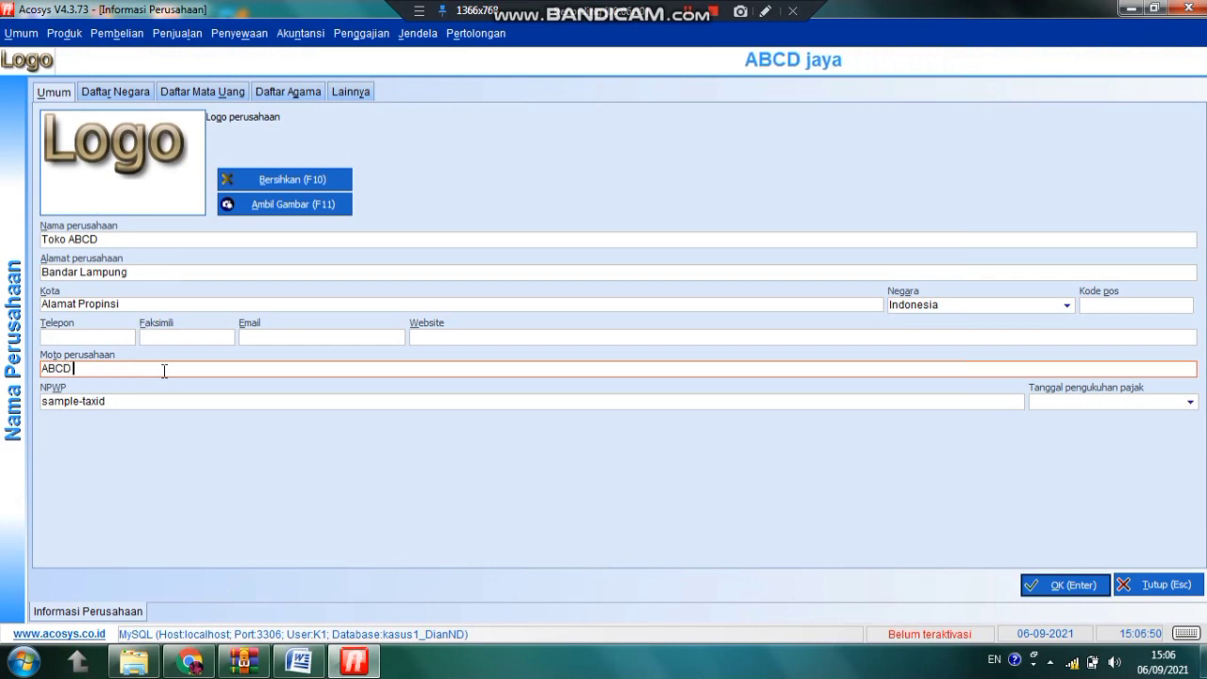
{"action": "type", "text": " Tanggu"}
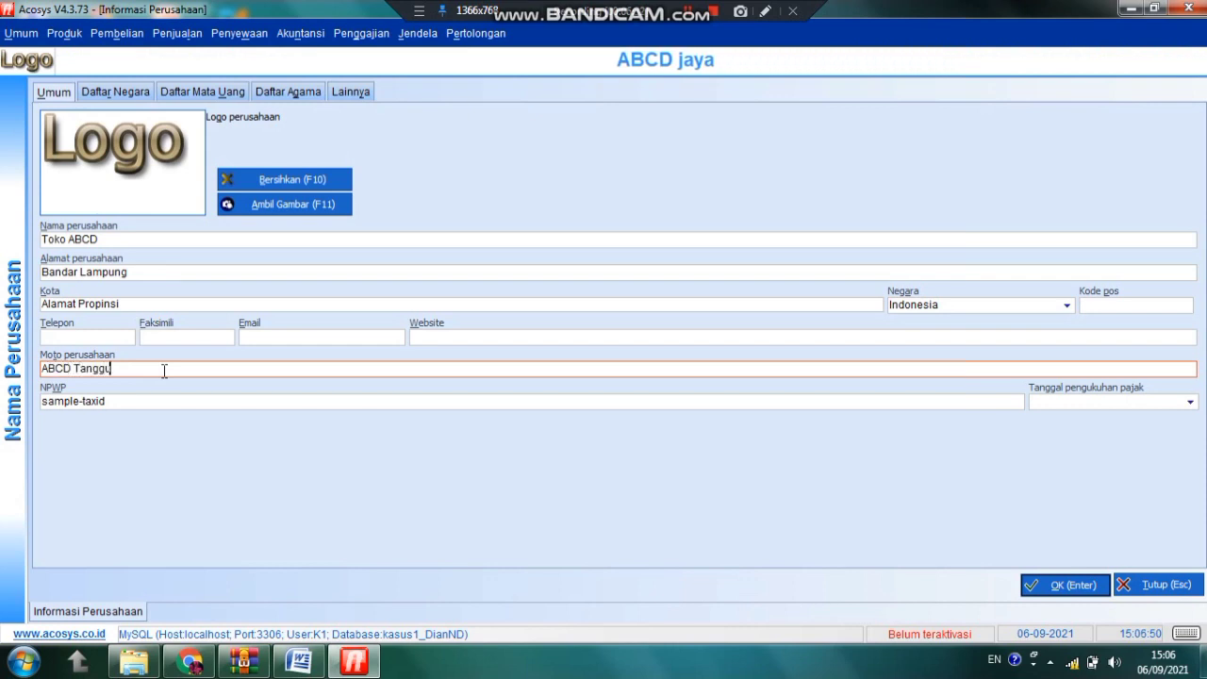
{"action": "type", "text": "h A"}
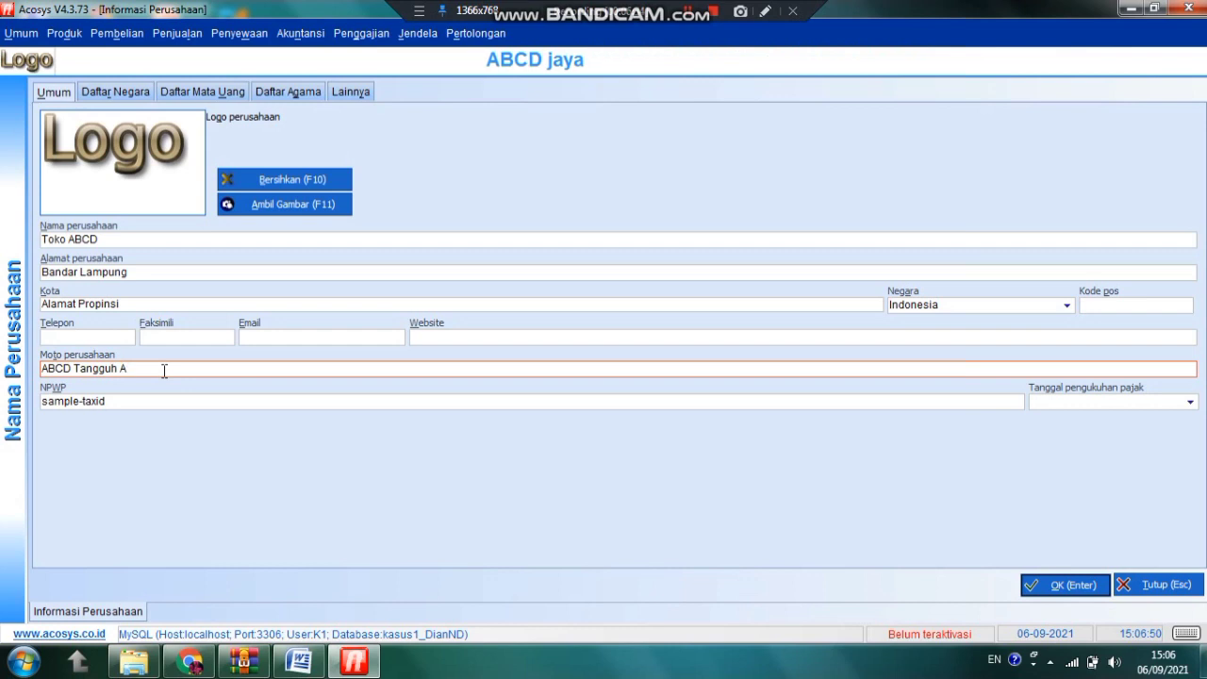
{"action": "type", "text": "BCD"}
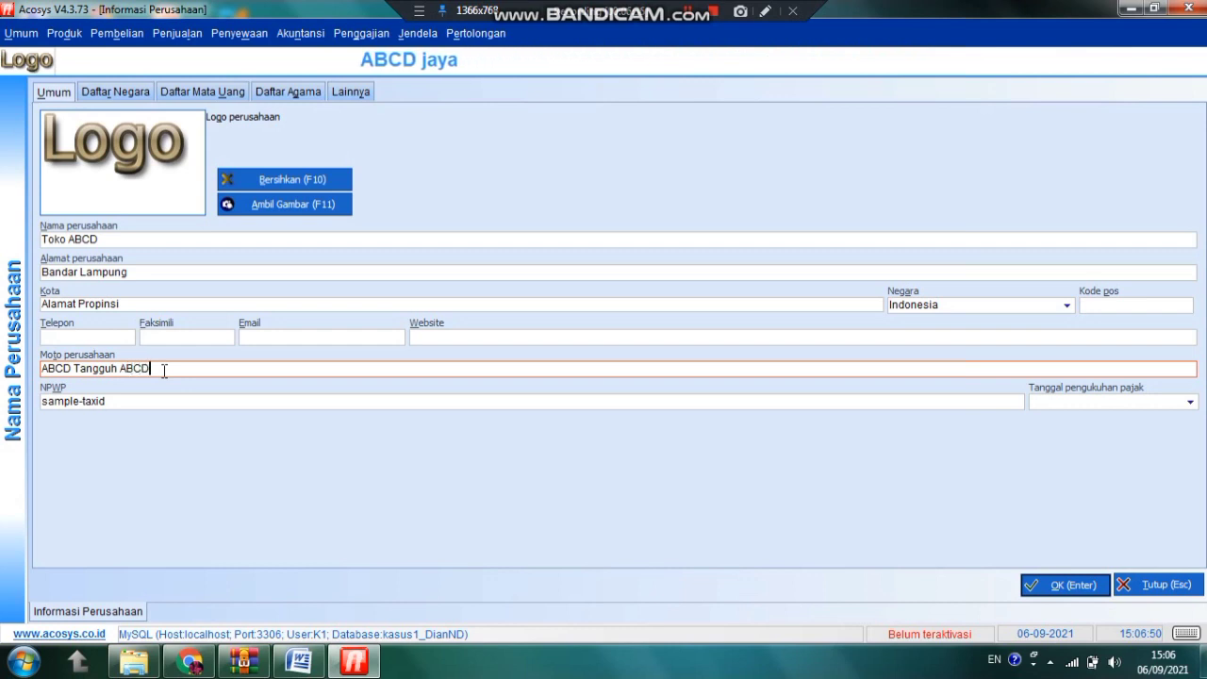
{"action": "type", "text": " Tumbuh"}
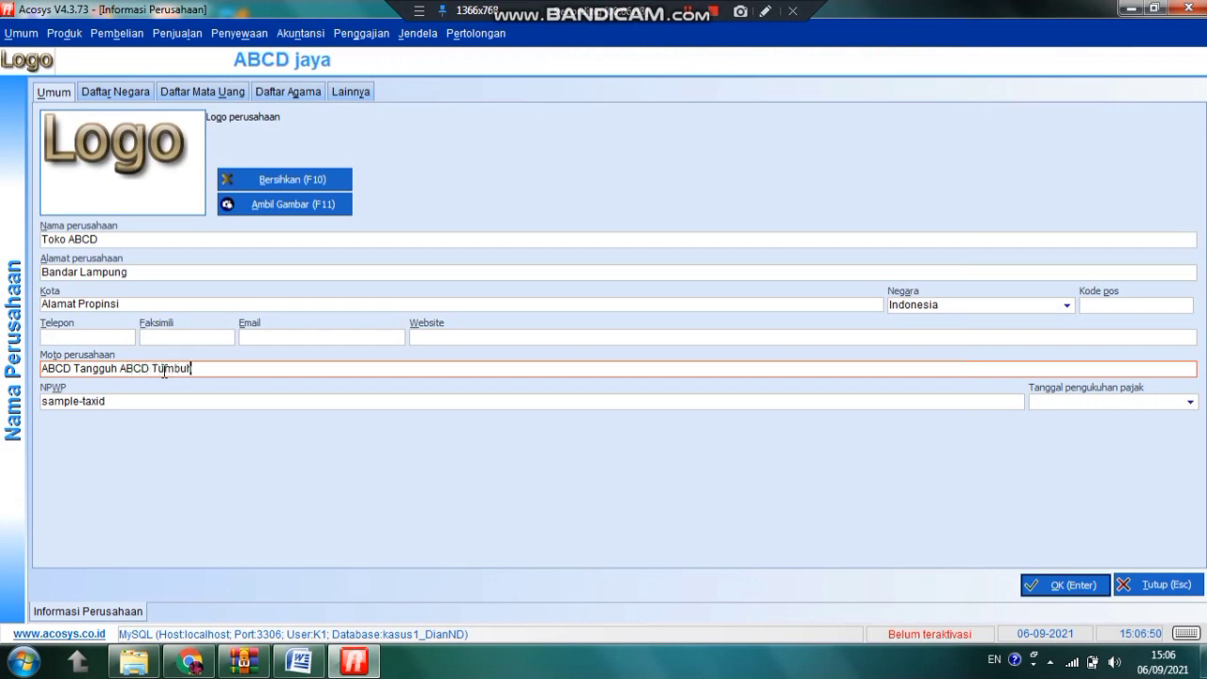
{"action": "left_click", "coordinate": [1051, 592]}
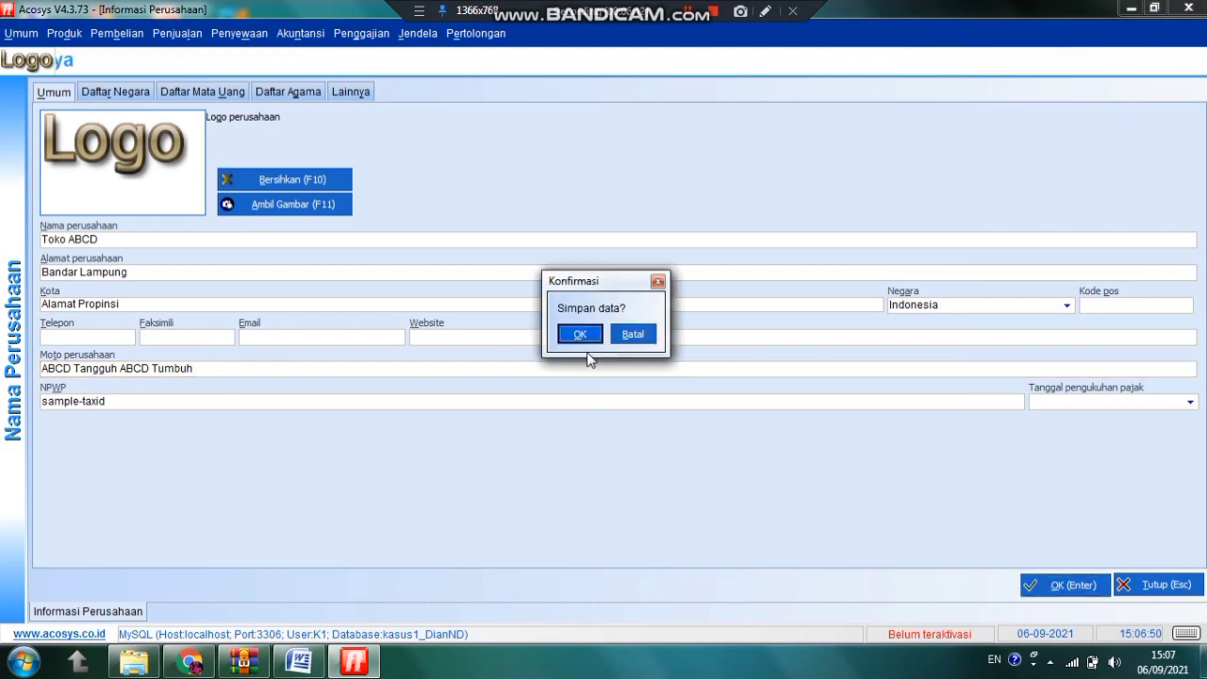
{"action": "left_click", "coordinate": [583, 336]}
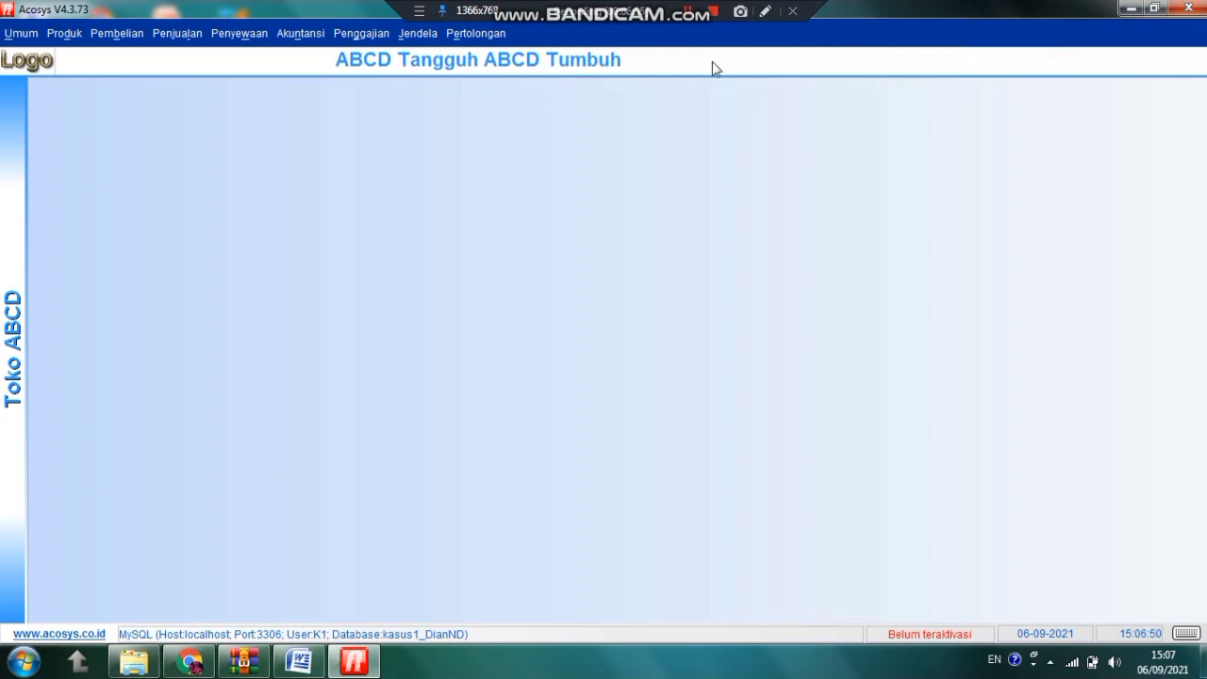
In Opsi-opsi on the Animasi tab, raise the banner frame rate to 100 FPS
{"action": "left_click", "coordinate": [32, 33]}
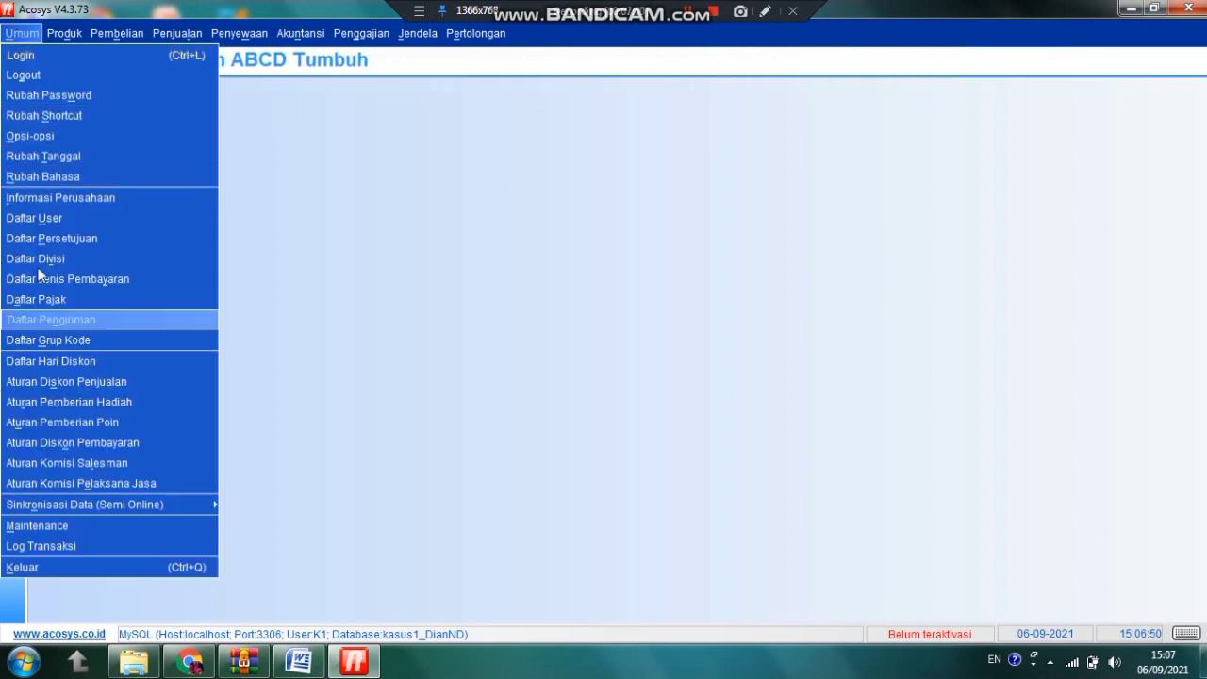
{"action": "left_click", "coordinate": [75, 133]}
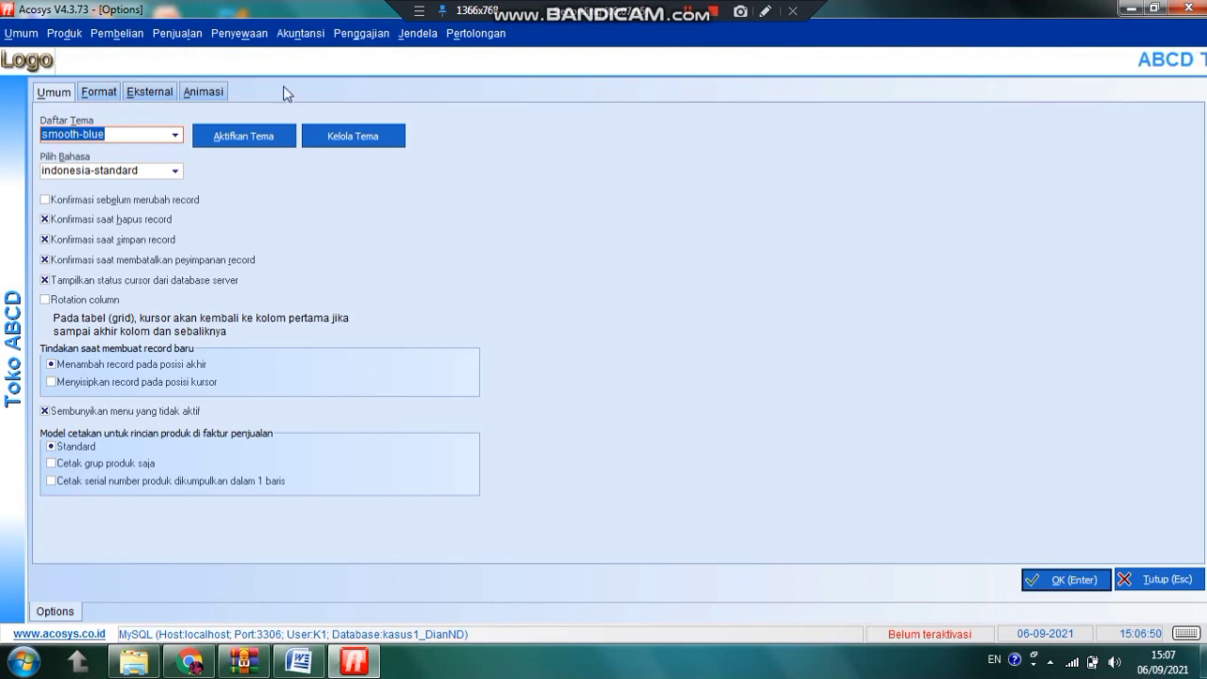
{"action": "left_click", "coordinate": [204, 92]}
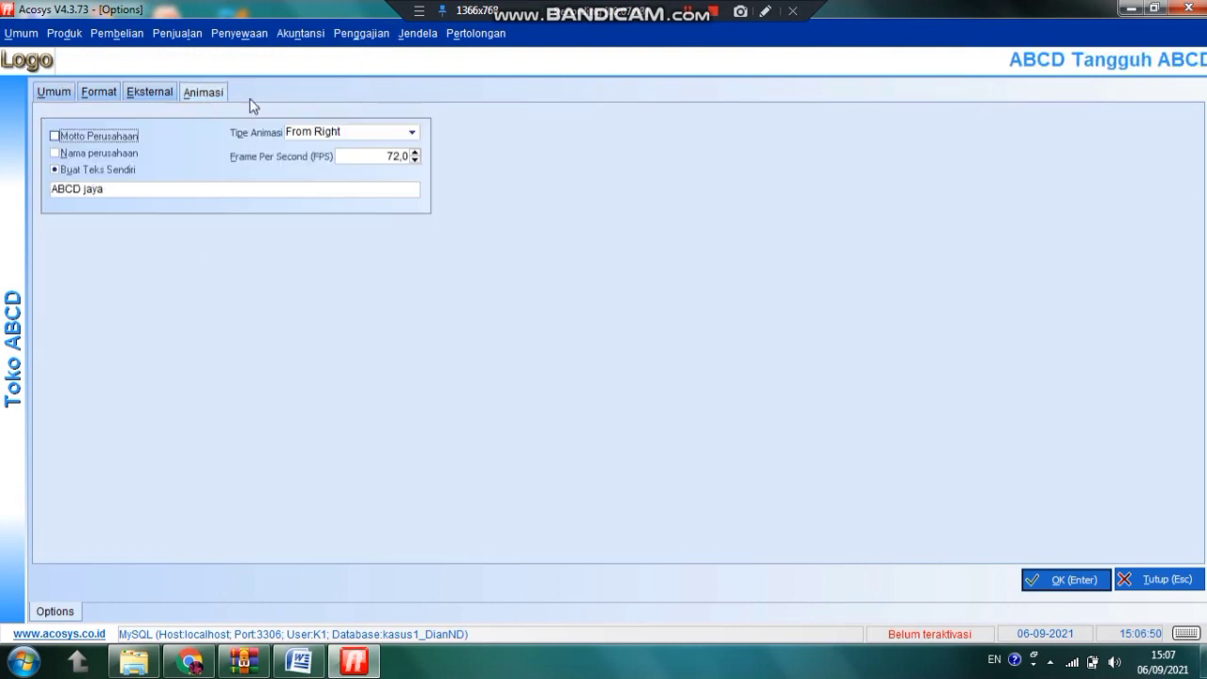
{"action": "left_click", "coordinate": [414, 151]}
{"action": "left_click_drag", "start_coordinate": [415, 152], "coordinate": [415, 154]}
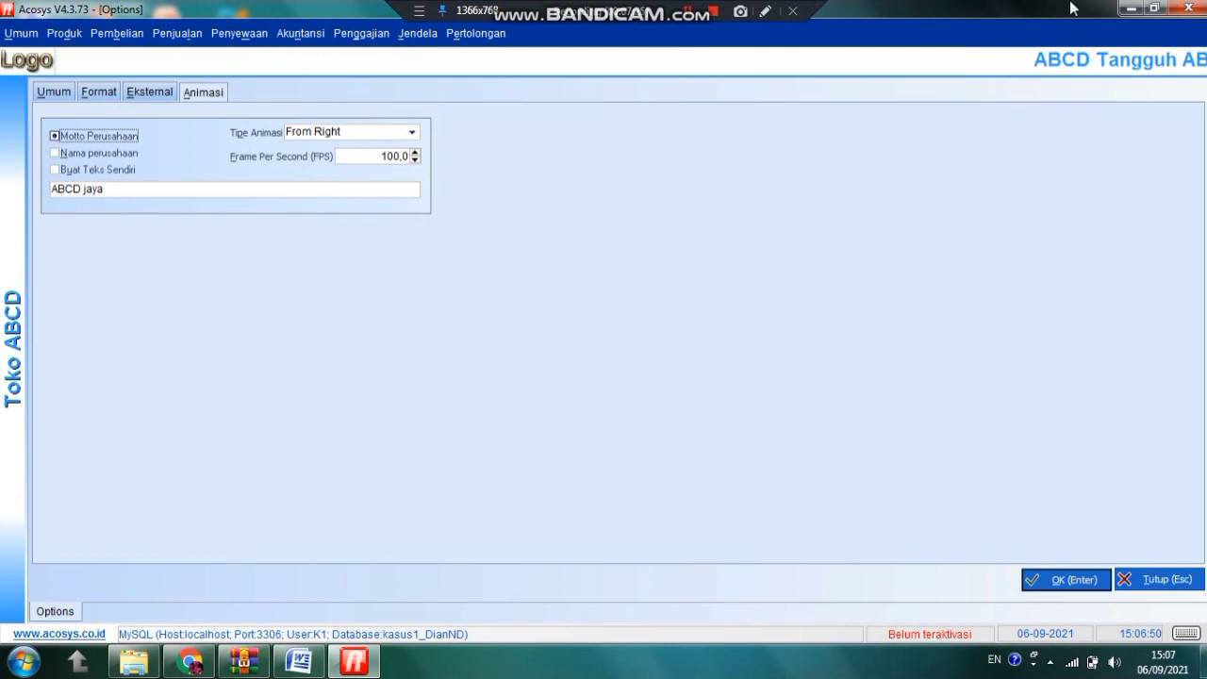
Keep Motto Perusahaan as banner text, set Tipe Animasi to From Left, and save the options
{"action": "left_click", "coordinate": [55, 154]}
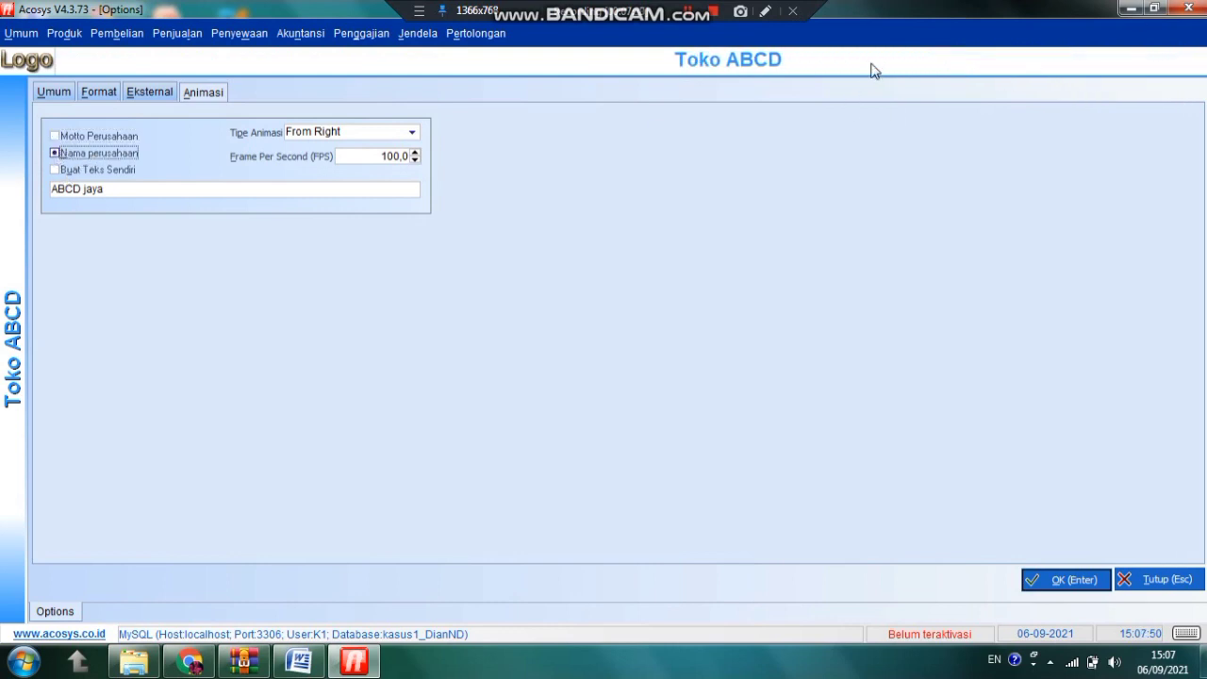
{"action": "left_click", "coordinate": [53, 137]}
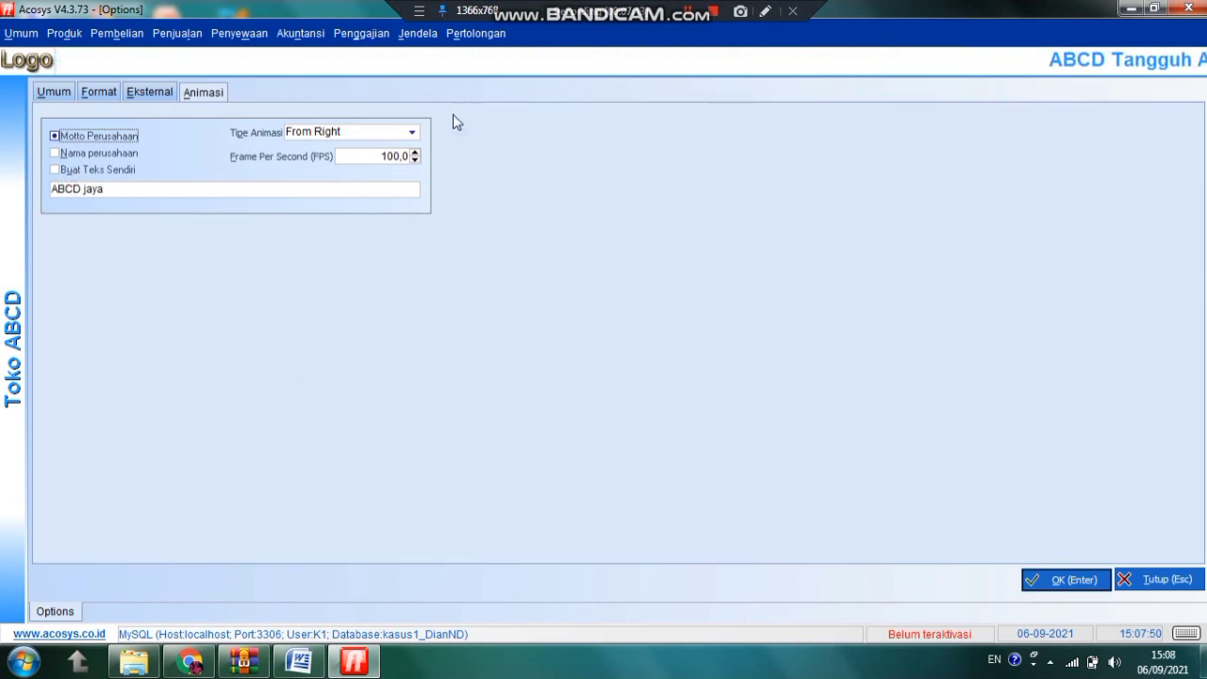
{"action": "left_click", "coordinate": [412, 134]}
{"action": "left_click", "coordinate": [412, 135]}
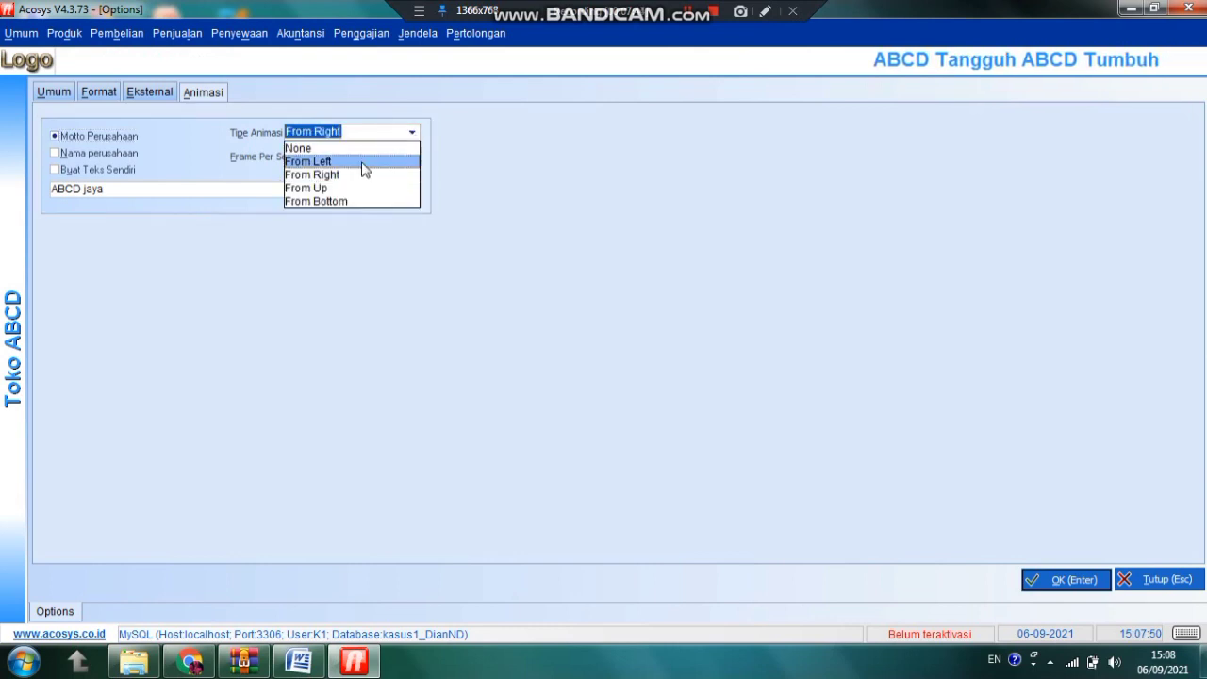
{"action": "left_click", "coordinate": [336, 188]}
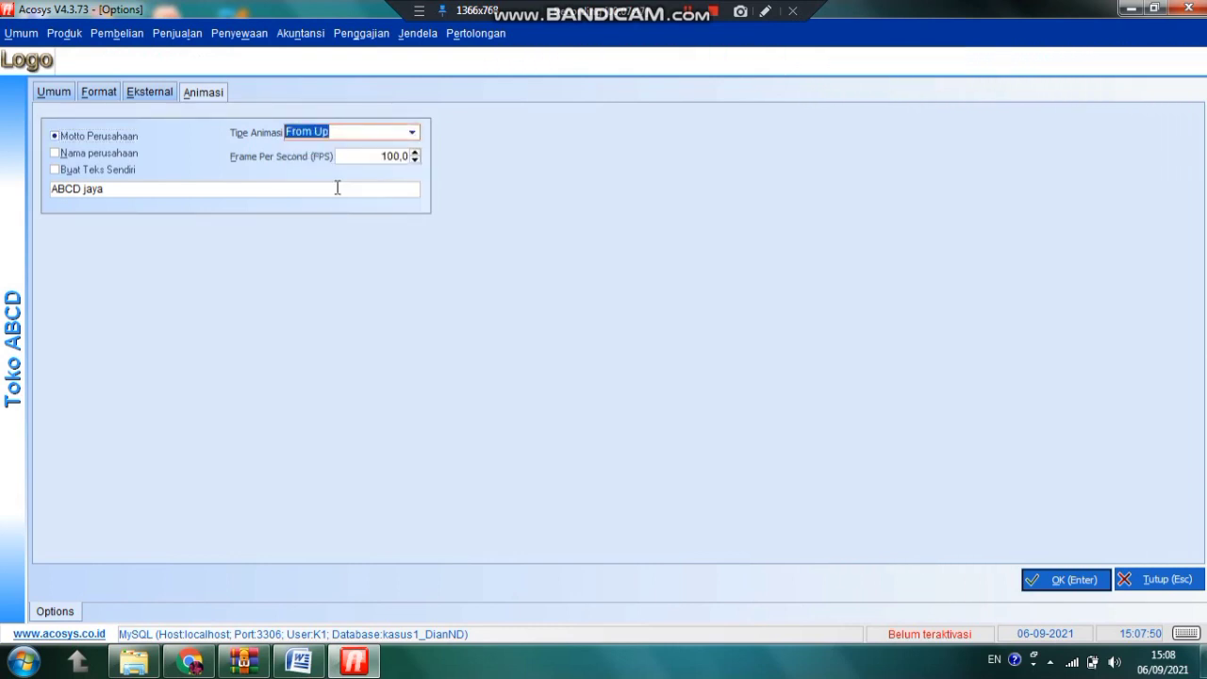
{"action": "left_click", "coordinate": [412, 133]}
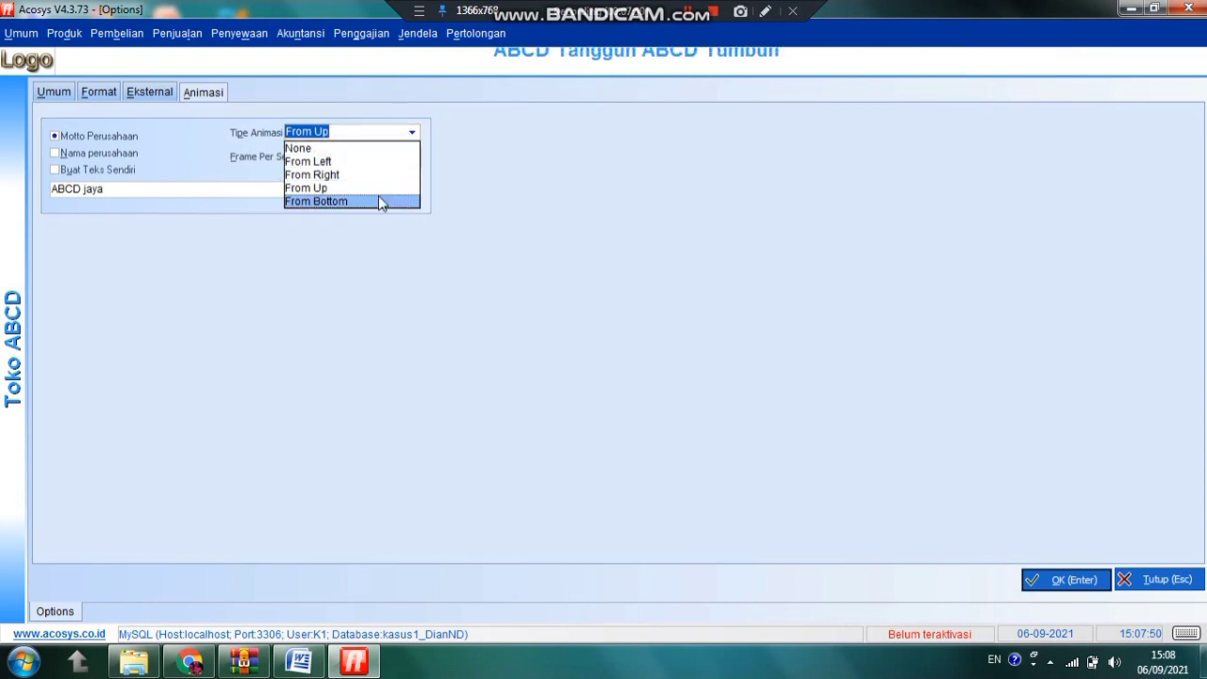
{"action": "left_click", "coordinate": [381, 200]}
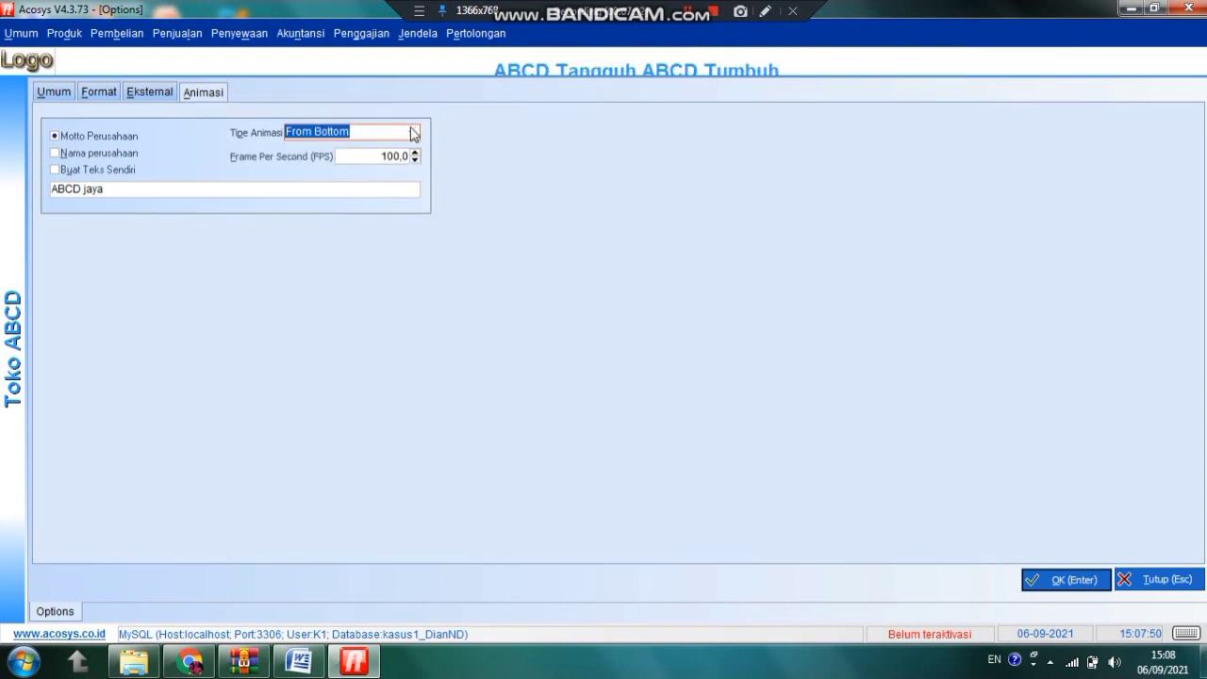
{"action": "left_click", "coordinate": [412, 129]}
{"action": "left_click", "coordinate": [304, 162]}
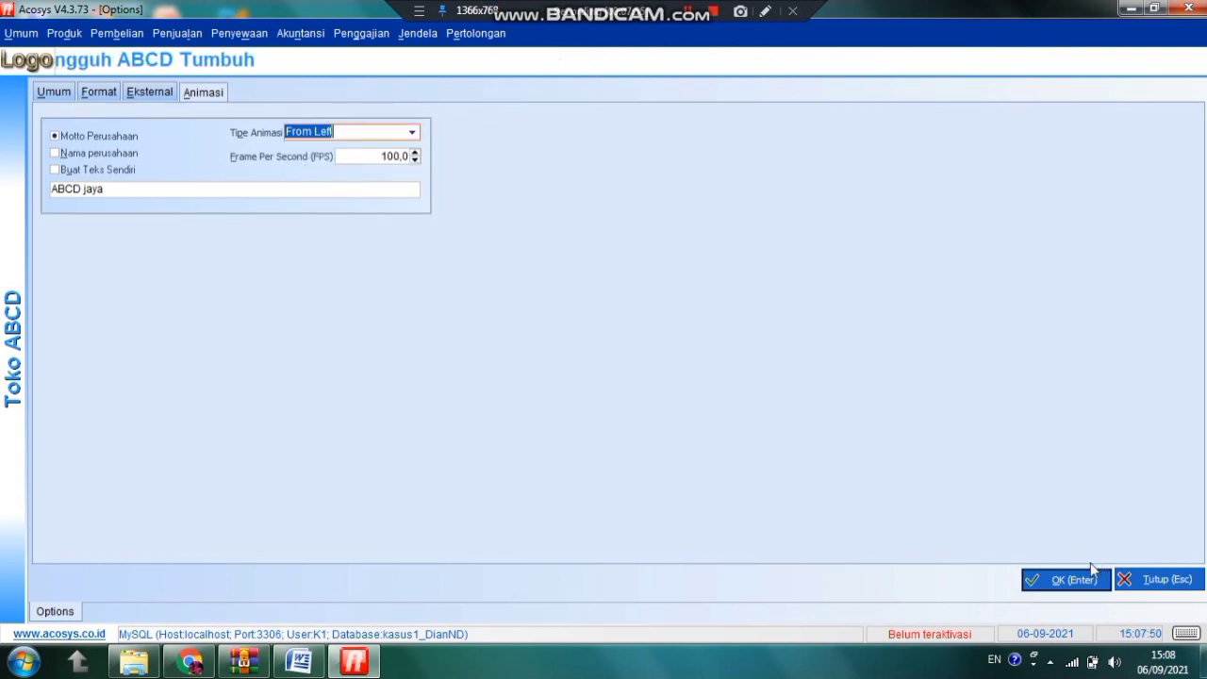
{"action": "left_click", "coordinate": [1037, 577]}
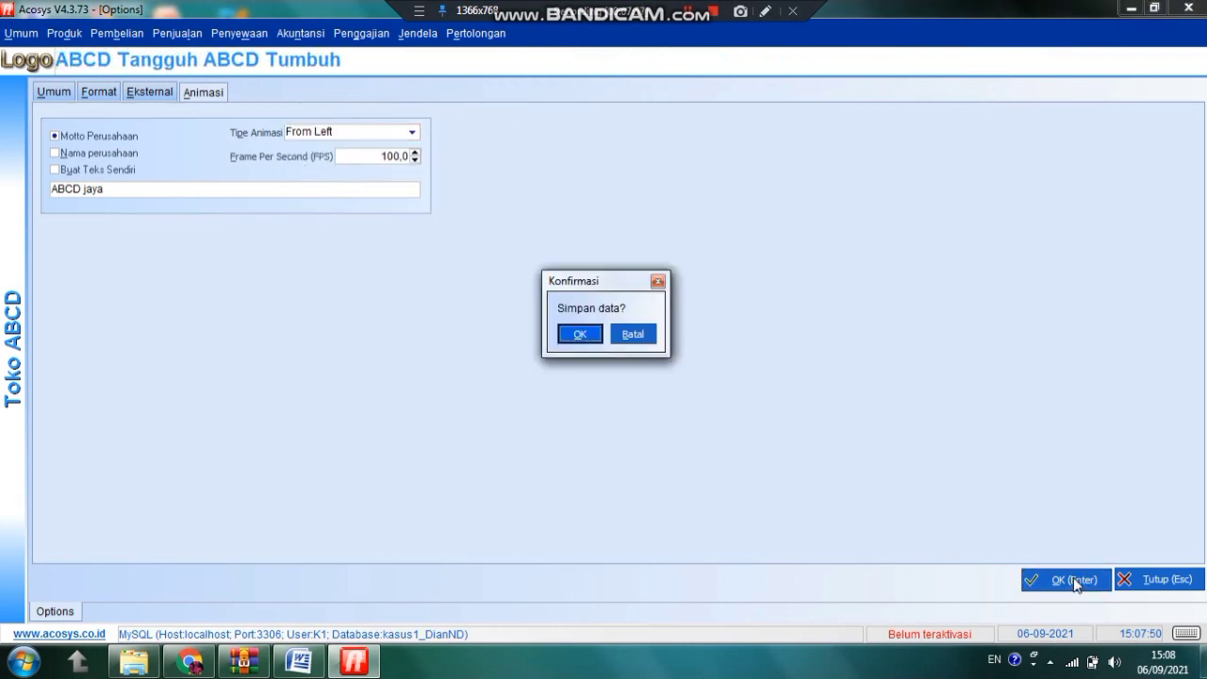
{"action": "left_click", "coordinate": [578, 332]}
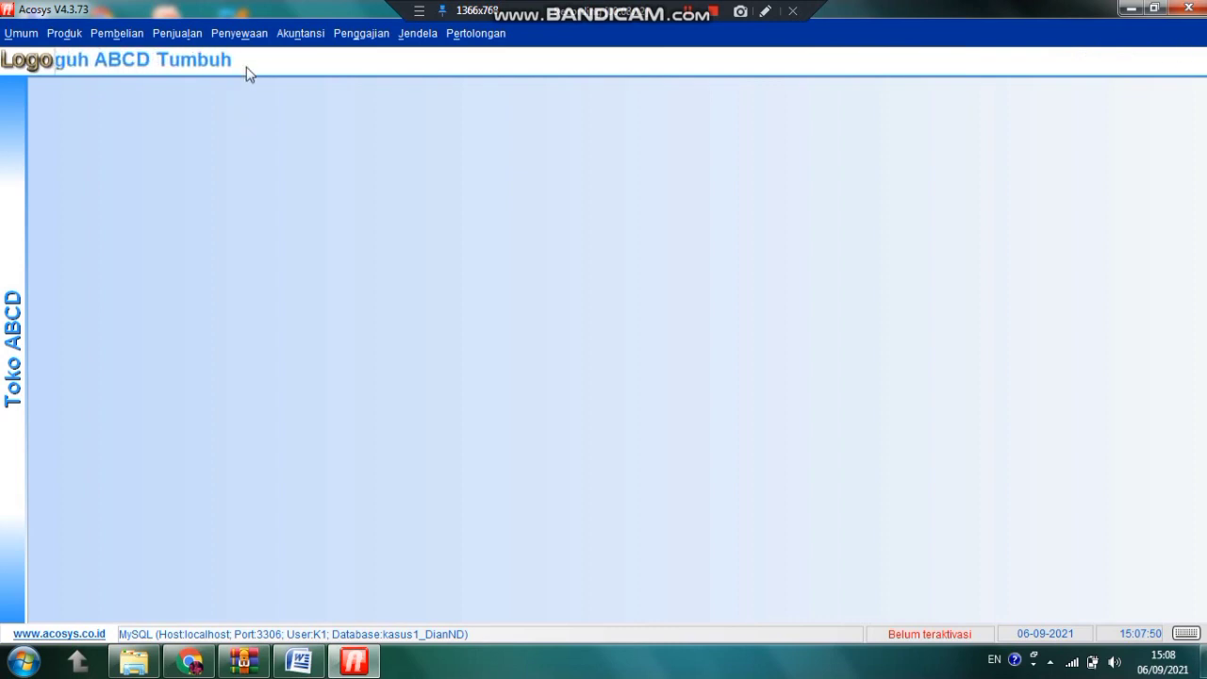
Look through the Akuntansi menu without choosing, then bring up the Umum menu
{"action": "left_click", "coordinate": [300, 33]}
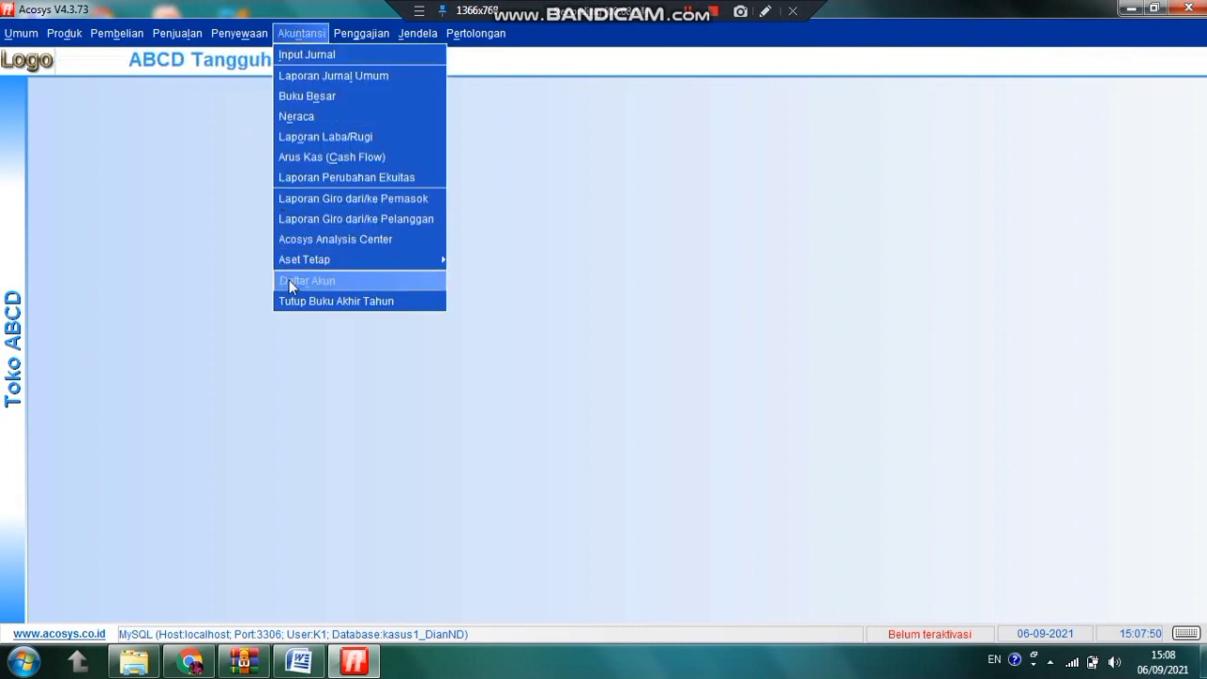
{"action": "left_click", "coordinate": [546, 311]}
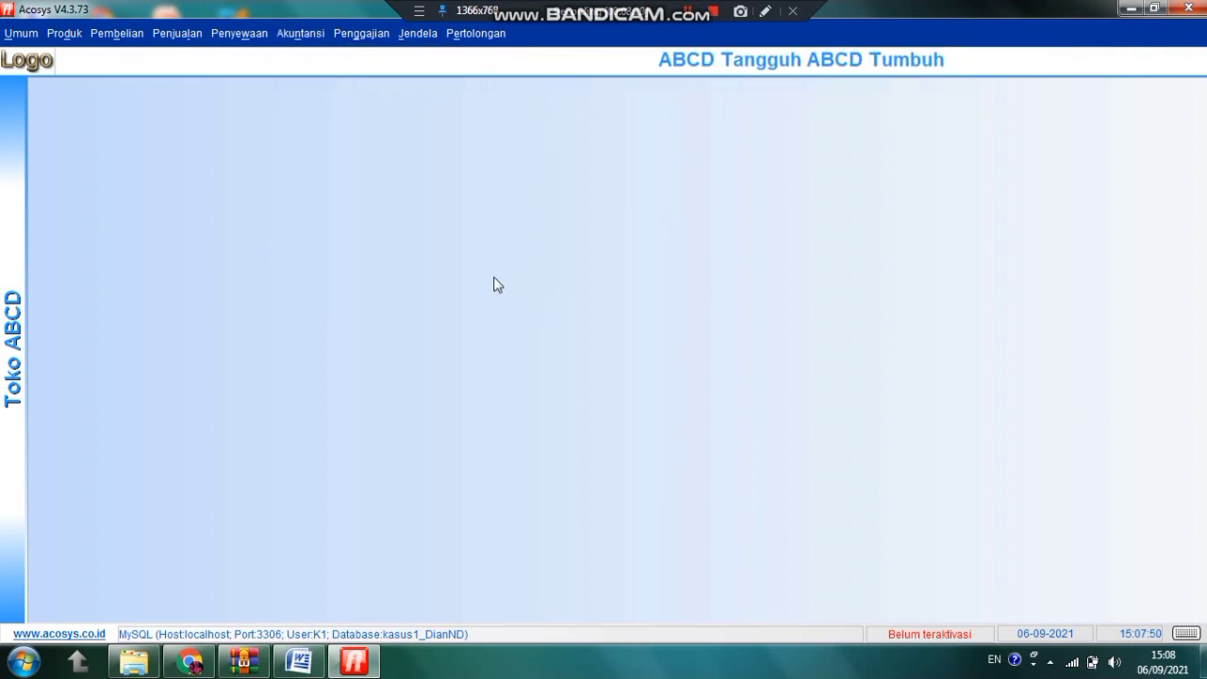
{"action": "left_click", "coordinate": [19, 36]}
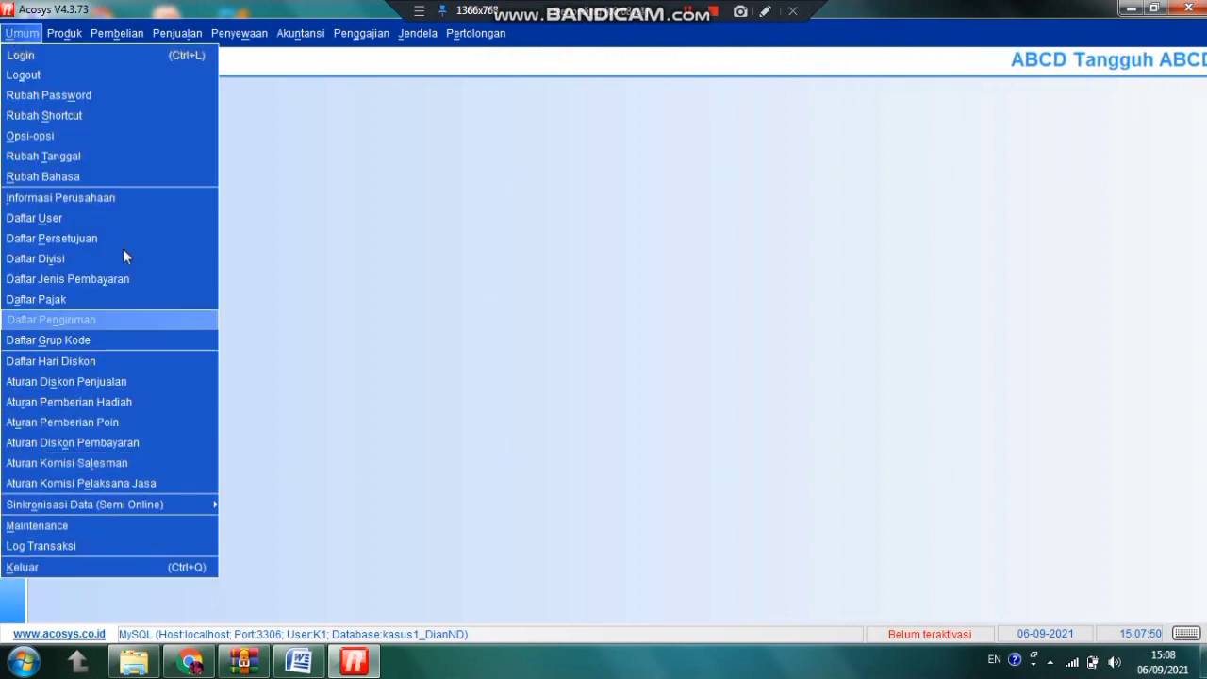
Quit Acosys via Umum > Keluar, declining the database backup and confirming Akhiri Acosys
{"action": "left_click", "coordinate": [27, 568]}
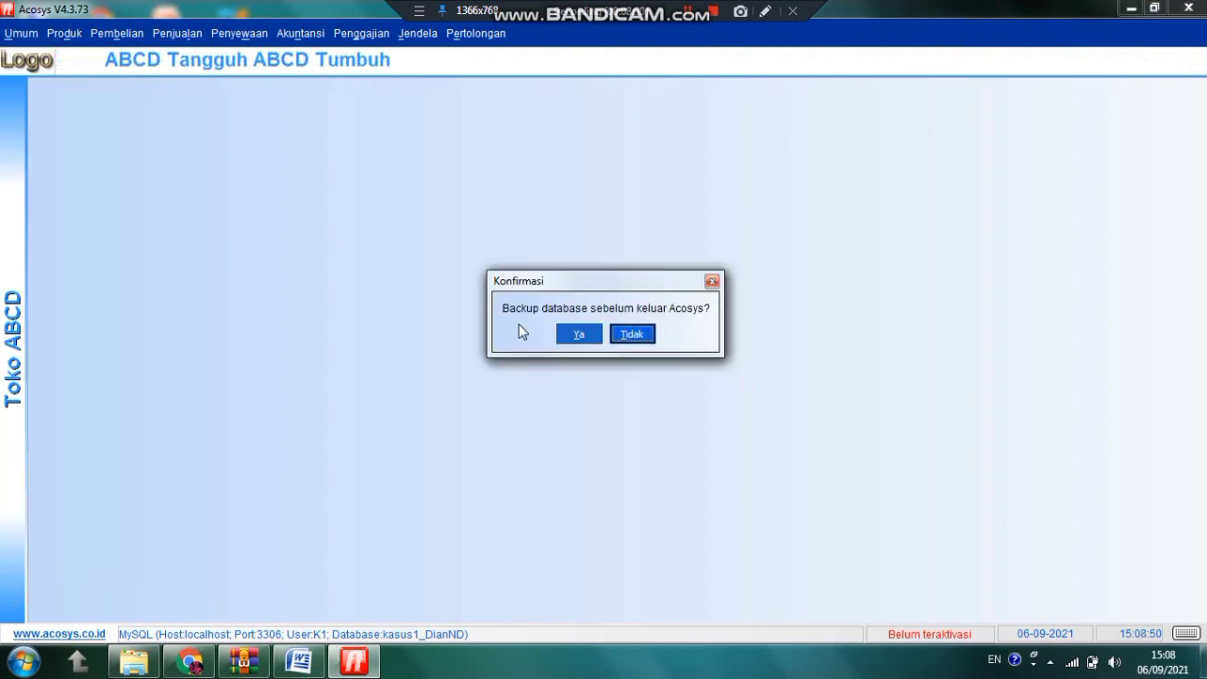
{"action": "left_click", "coordinate": [631, 338]}
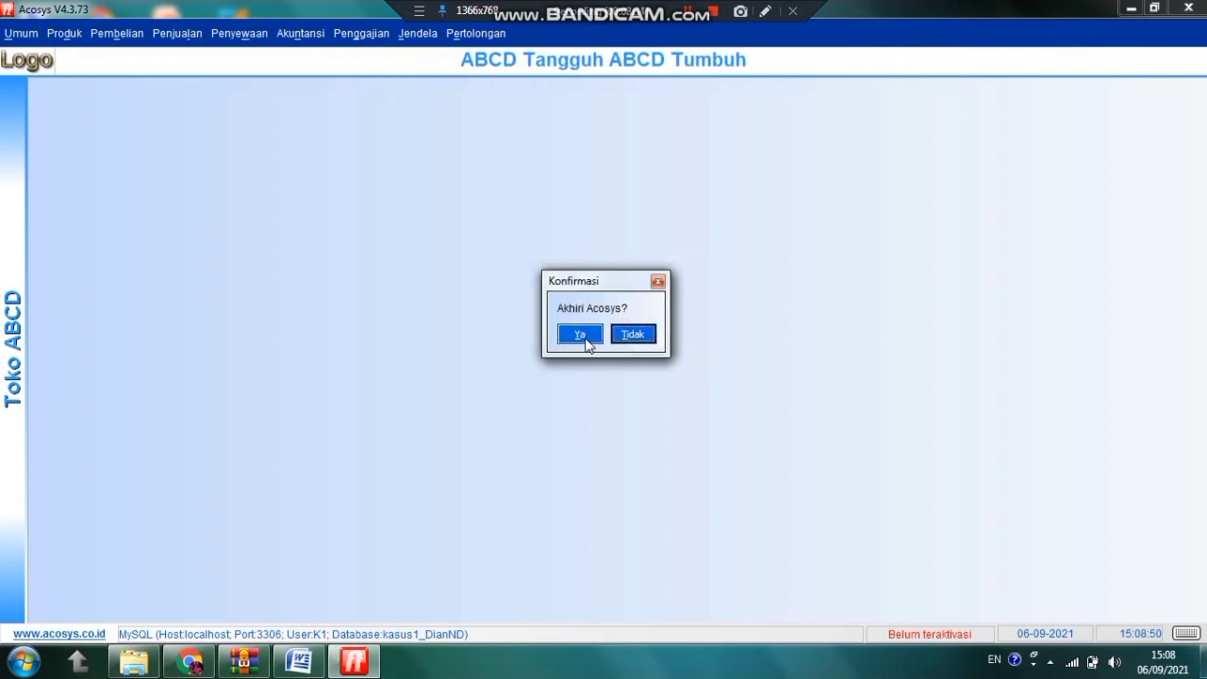
{"action": "left_click", "coordinate": [581, 335]}
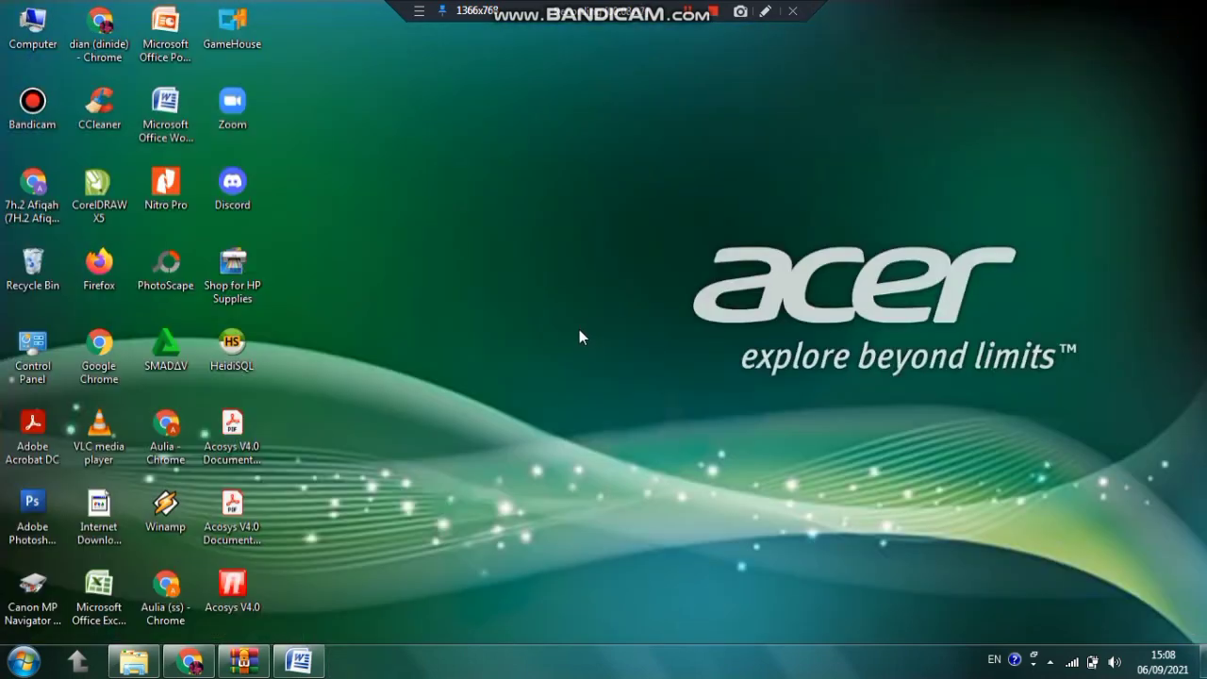